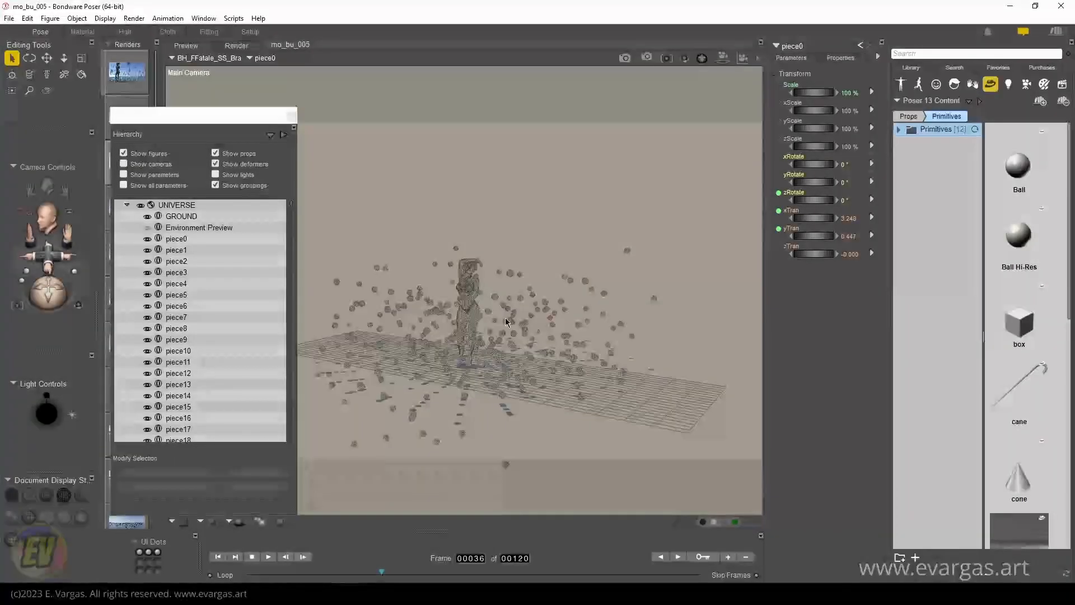
With UNIVERSE selected in the hierarchy, add a box from the Primitives library to the scene
left_click(199, 241)
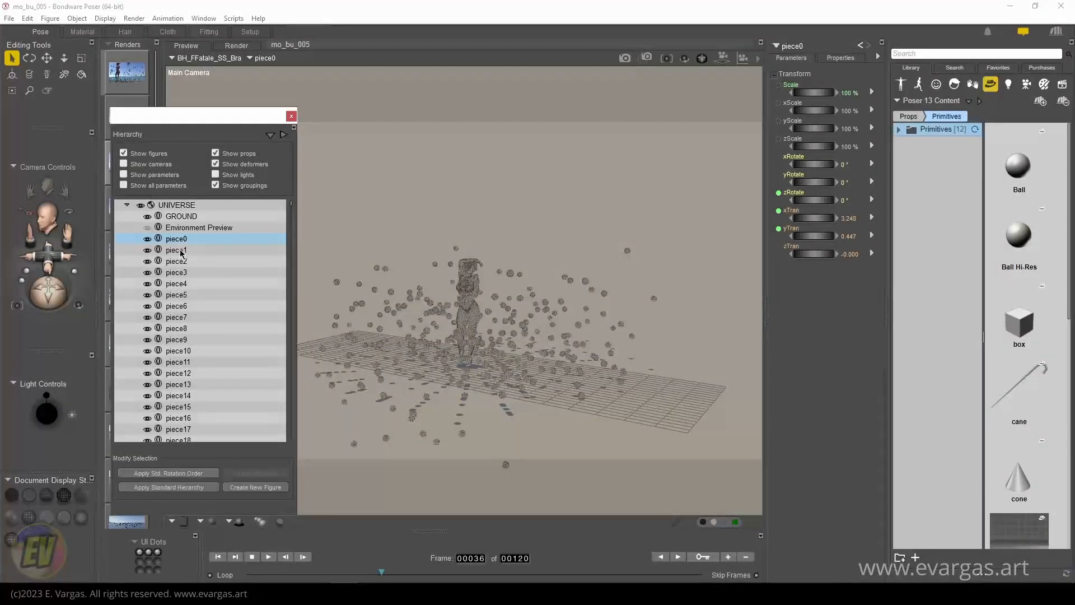
mouse_move(292, 207)
left_mouse_down()
mouse_move(287, 426)
mouse_move(289, 201)
left_mouse_up()
left_click(230, 206)
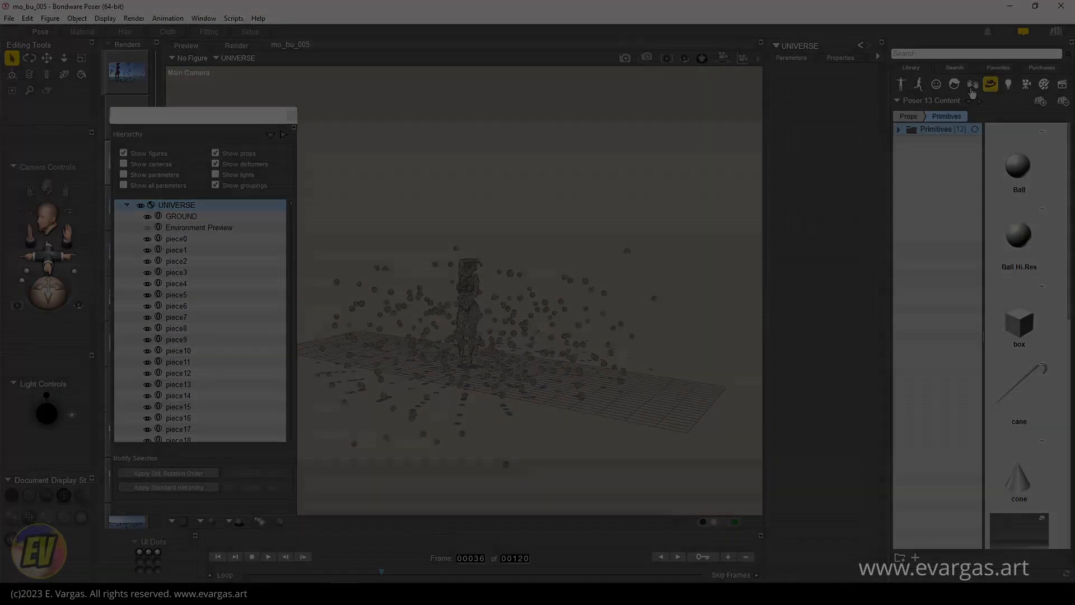
left_click(1019, 325)
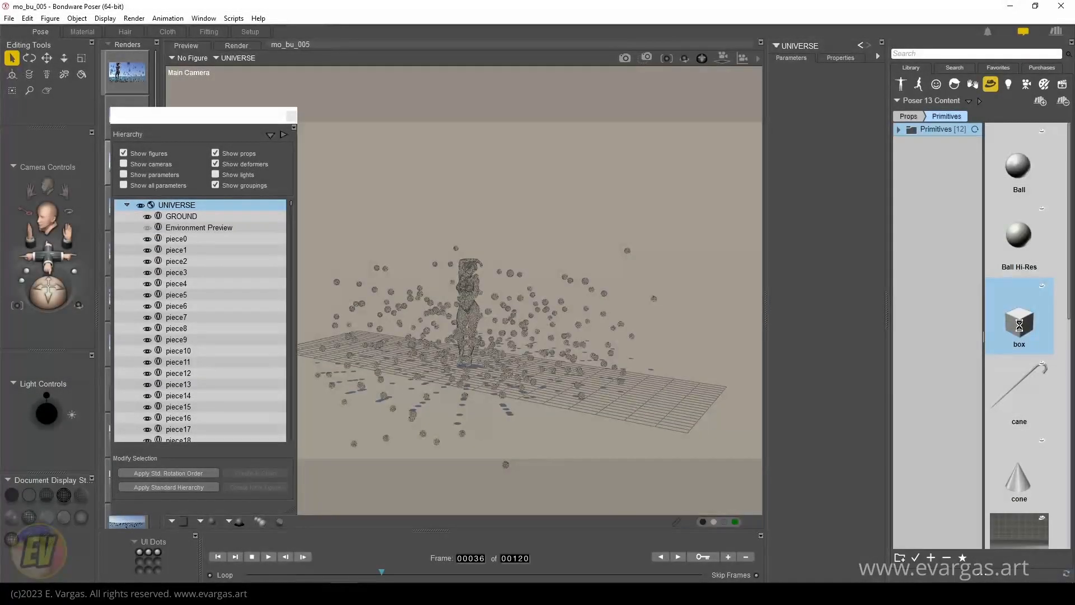
key("space")
left_click_drag(482, 345, 488, 334)
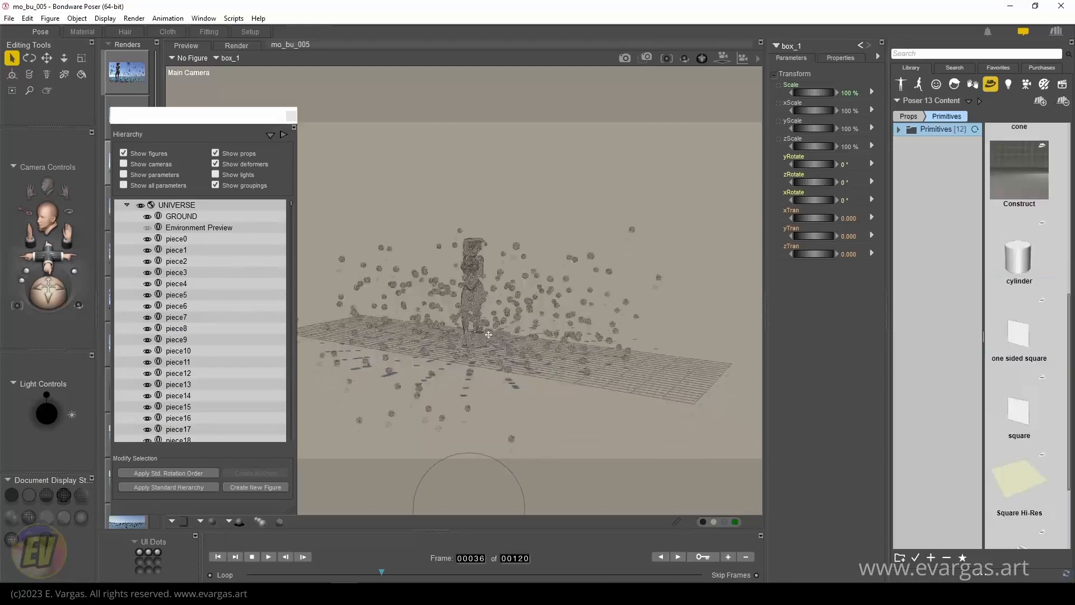
scroll(491, 348, "up", 5)
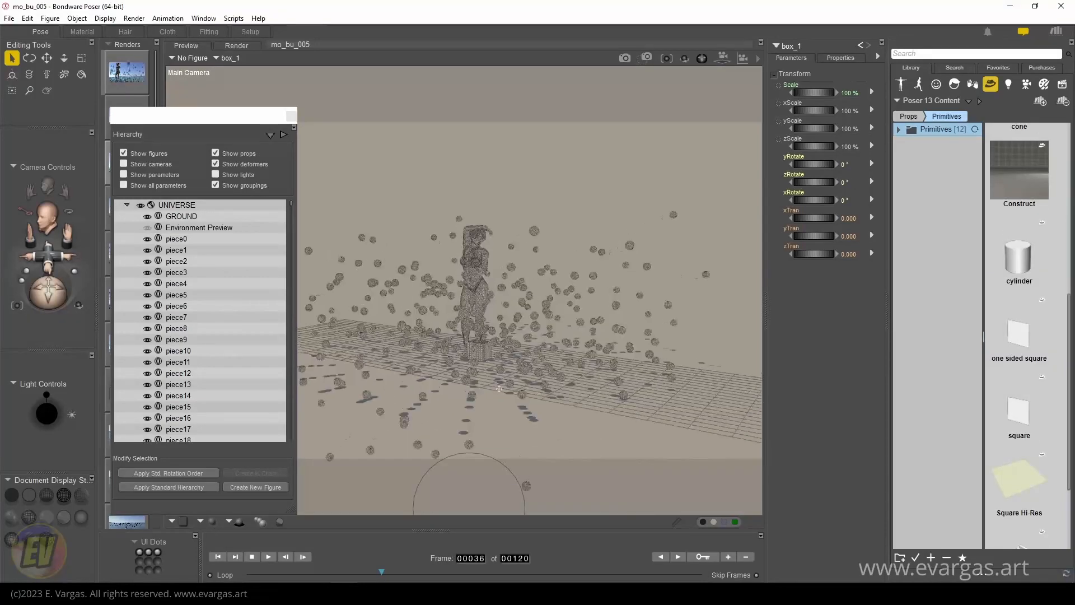
middle_click_drag(524, 367, 491, 359)
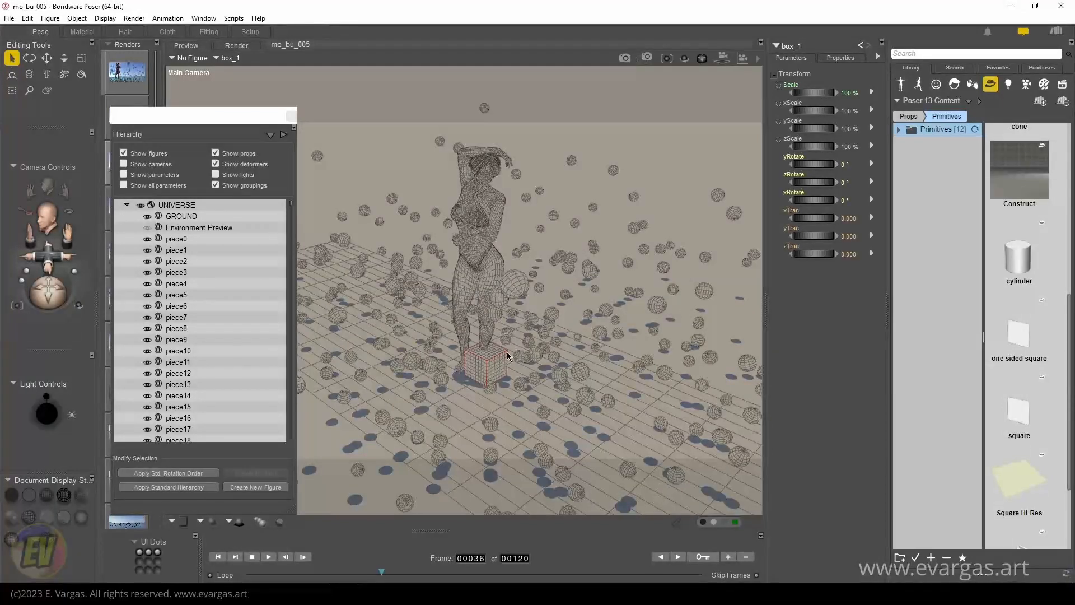
Move the box up beside the figure's head, to about xTran 1.019, yTran 1.563 and zTran 0.042
key("t")
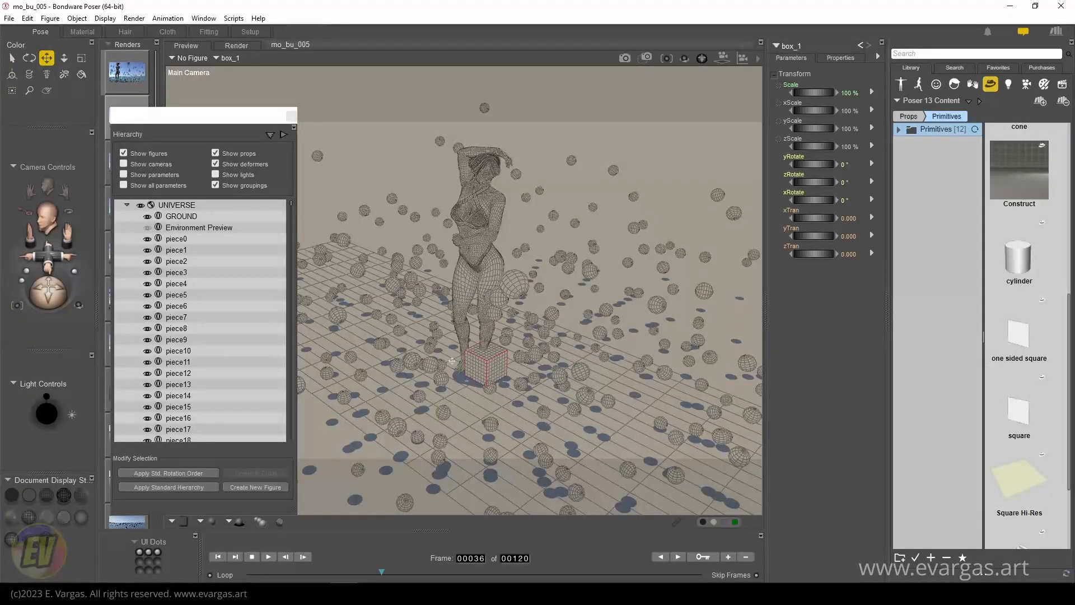
left_click_drag(494, 369, 582, 161)
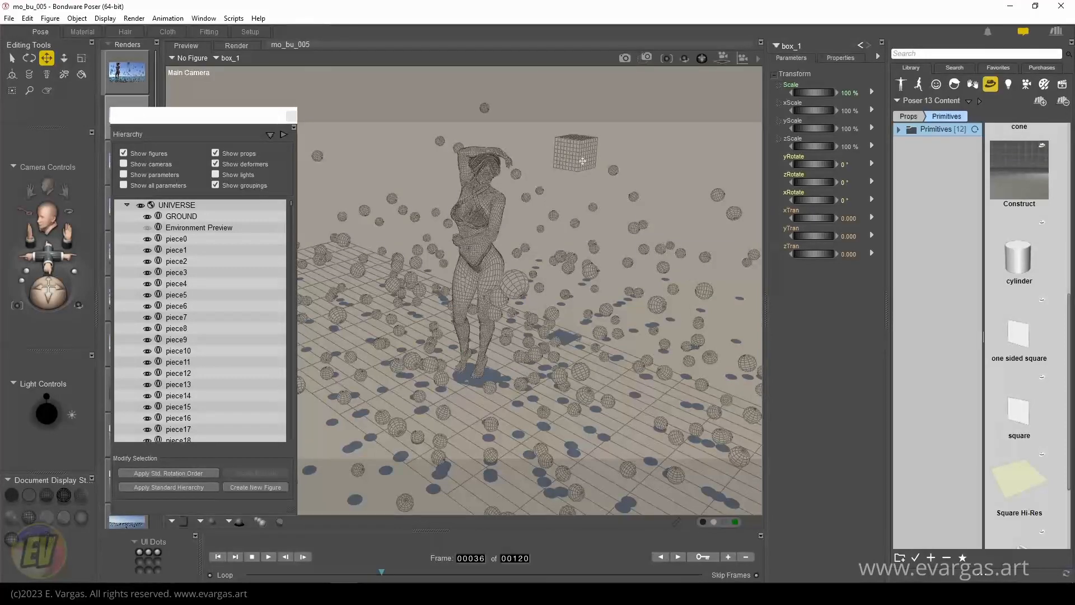
middle_click_drag(577, 175, 581, 146)
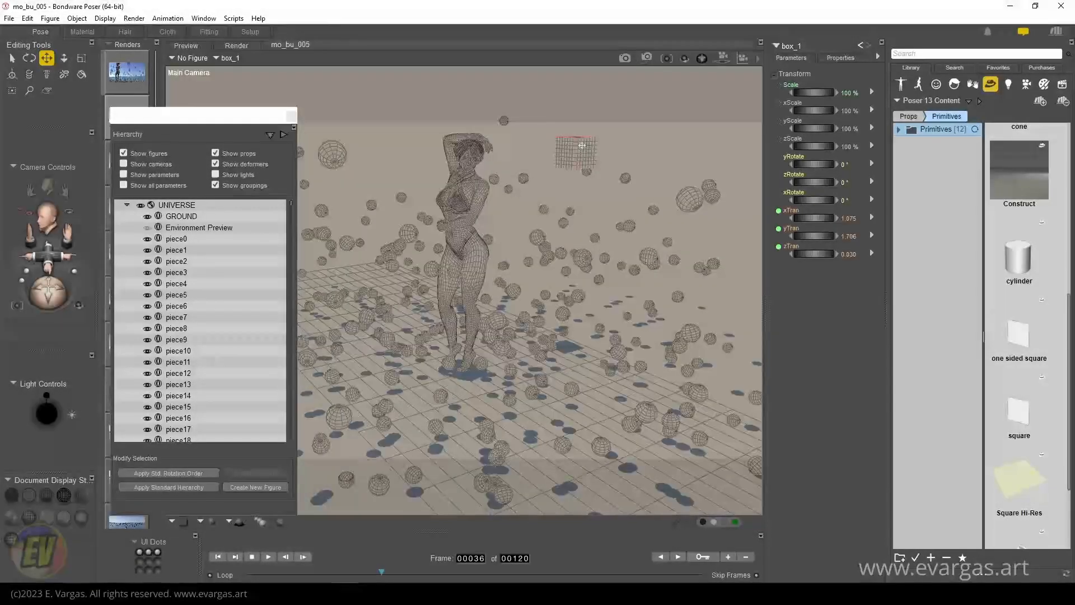
left_click_drag(581, 146, 568, 163)
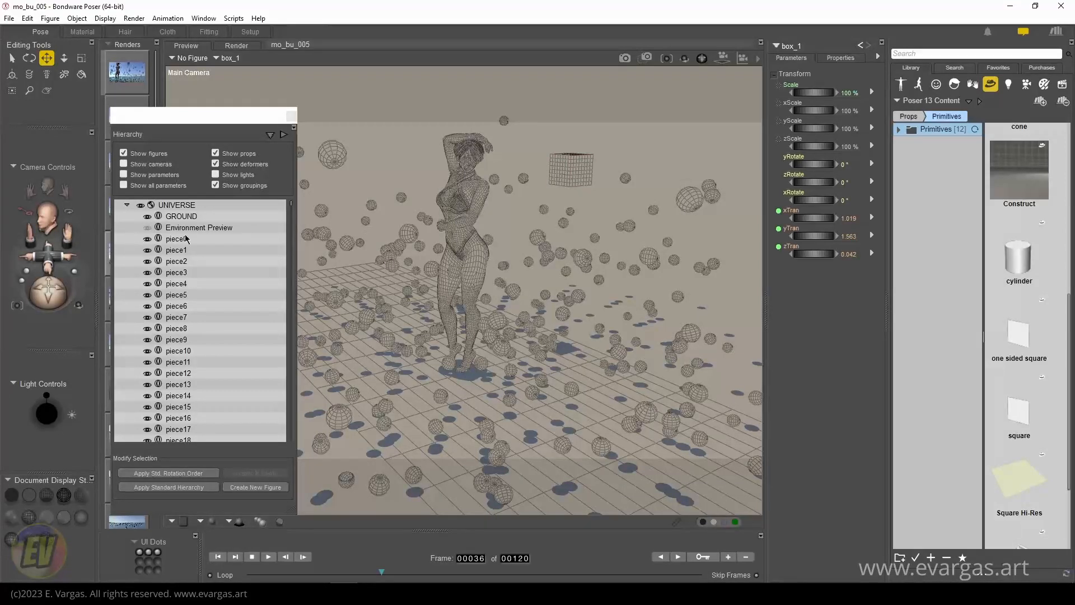
Delete the box prop from the scene hierarchy
left_click_drag(288, 212, 271, 441)
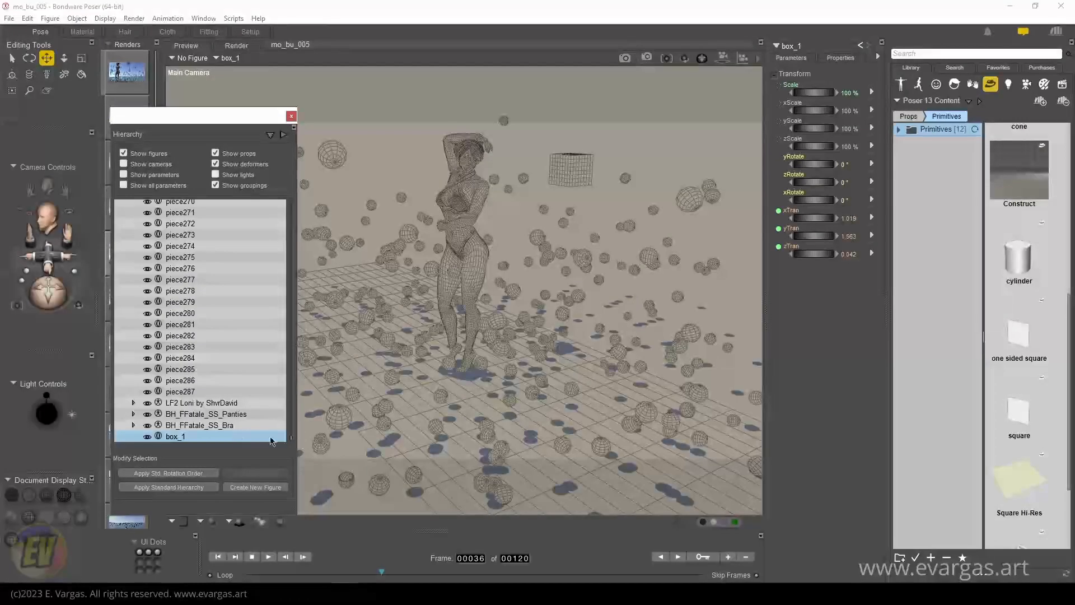
right_click(196, 439)
left_click(223, 443)
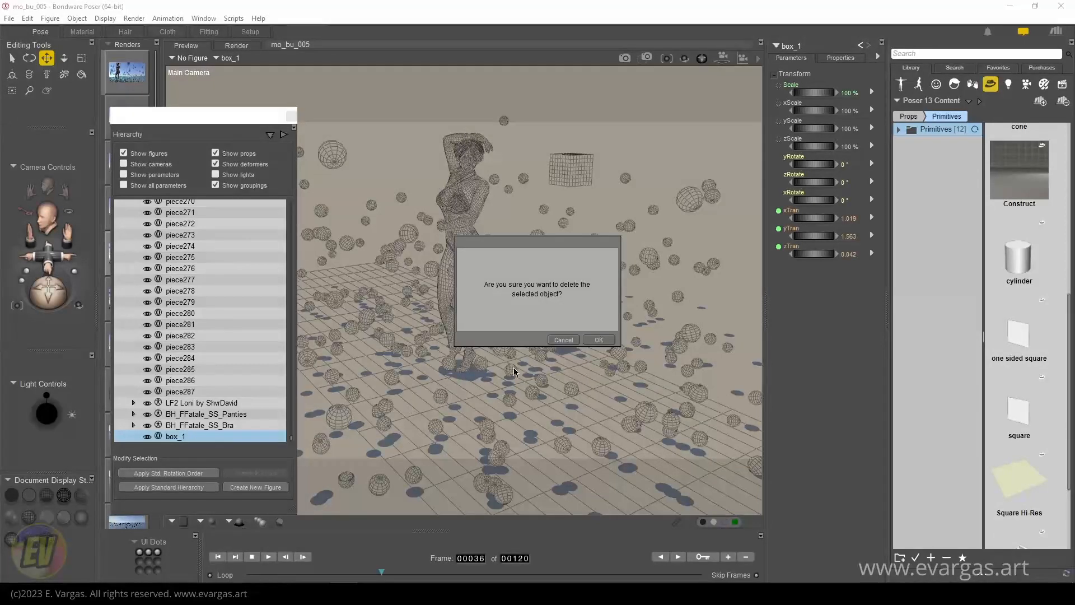
left_click(597, 339)
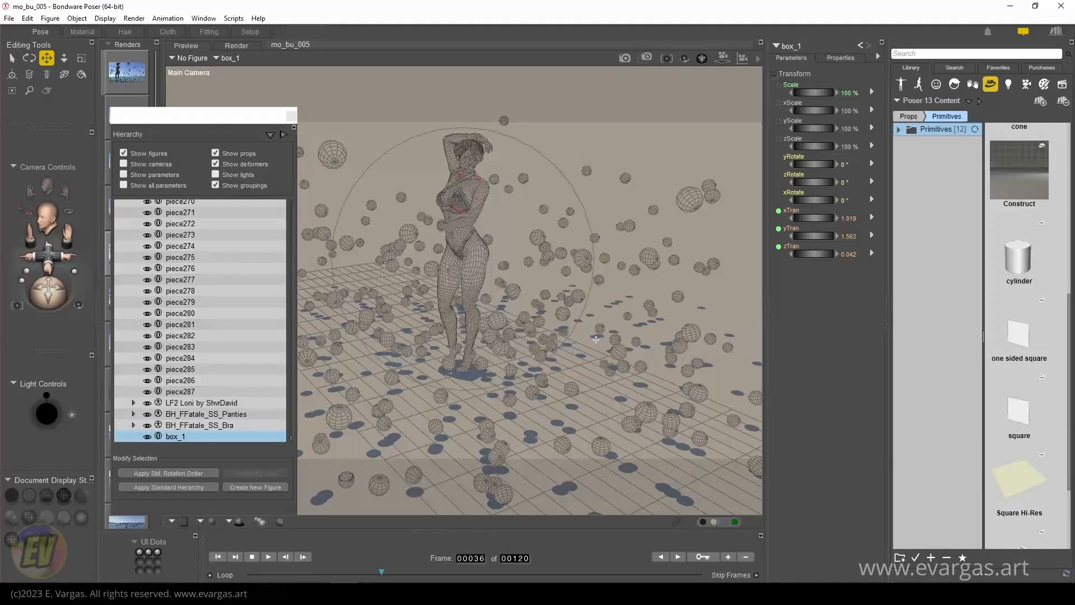
Return the animation to frame 1 and look over the spheres scattered above the figure
left_click(218, 557)
middle_click_drag(463, 338, 506, 347)
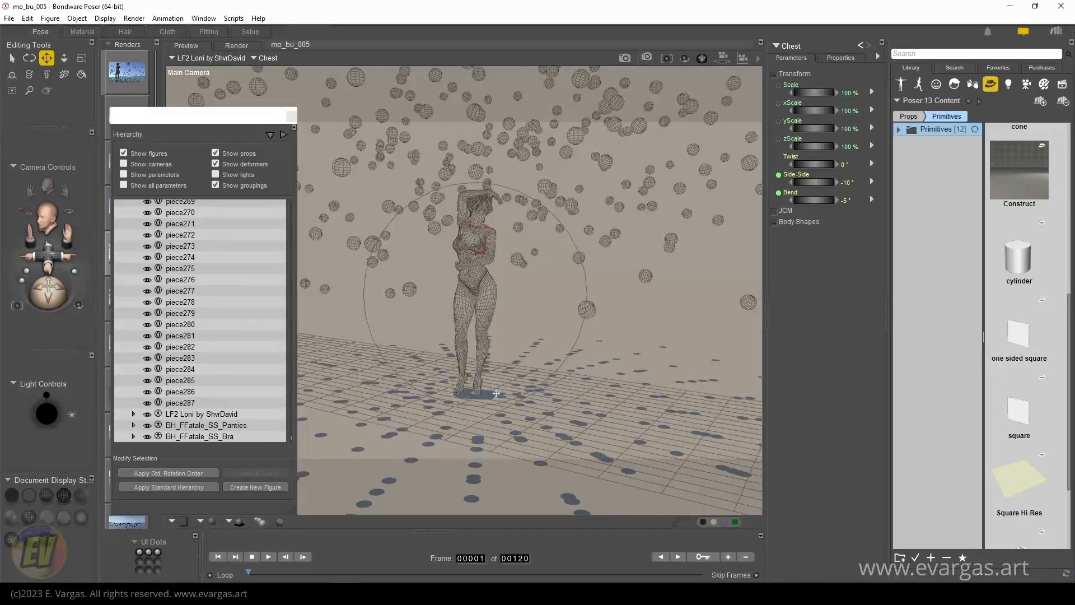
middle_click_drag(496, 474, 499, 504)
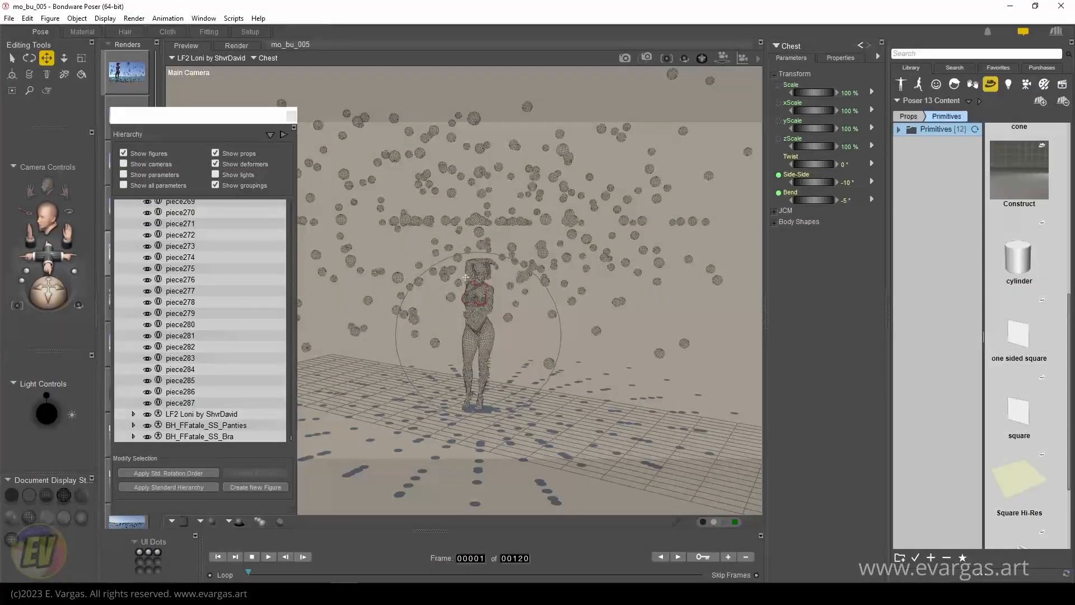
middle_click_drag(493, 330, 483, 279)
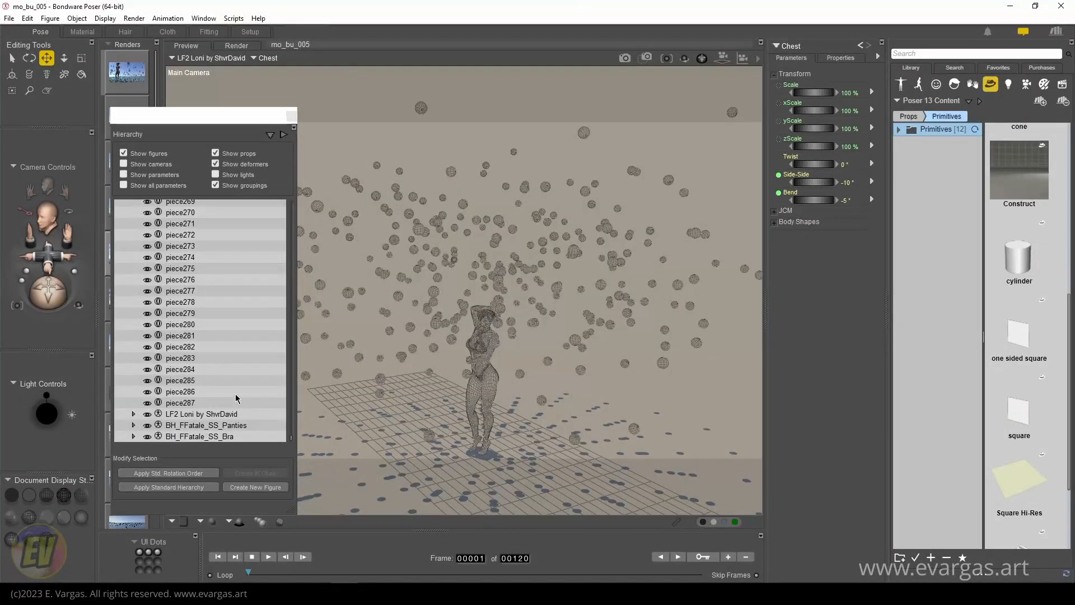
left_click_drag(432, 348, 432, 375)
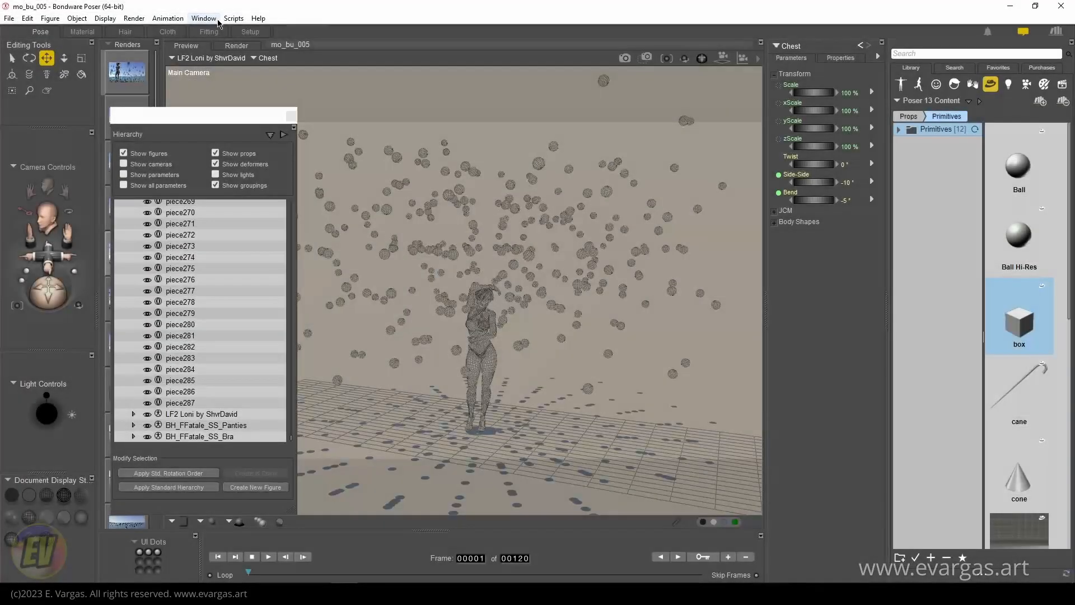
Delete the existing Bullet Physics simulation and create a new one named Sim_1
left_click(204, 18)
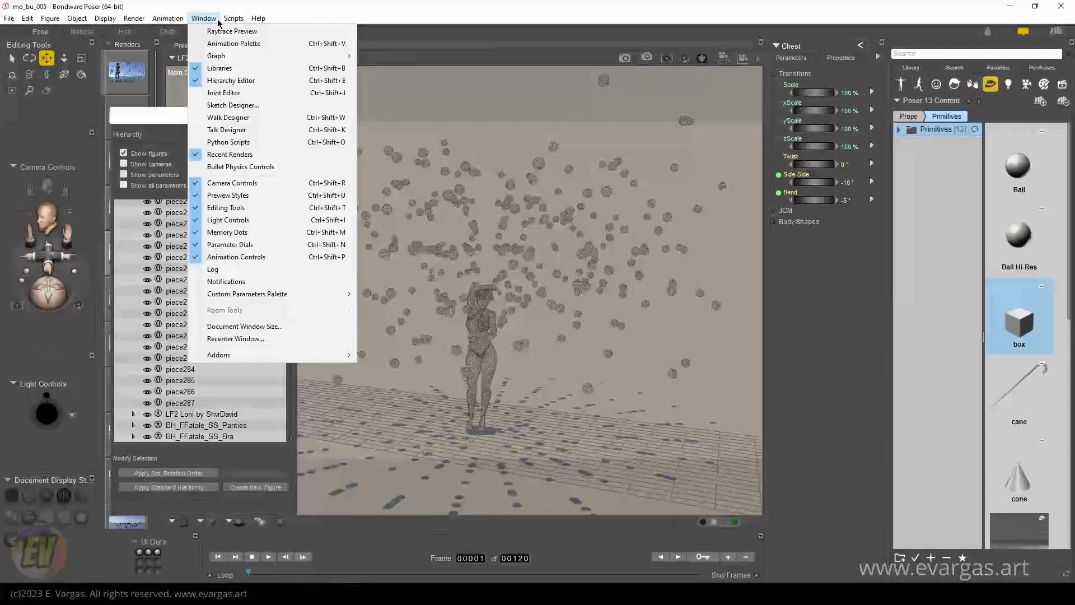
left_click(252, 167)
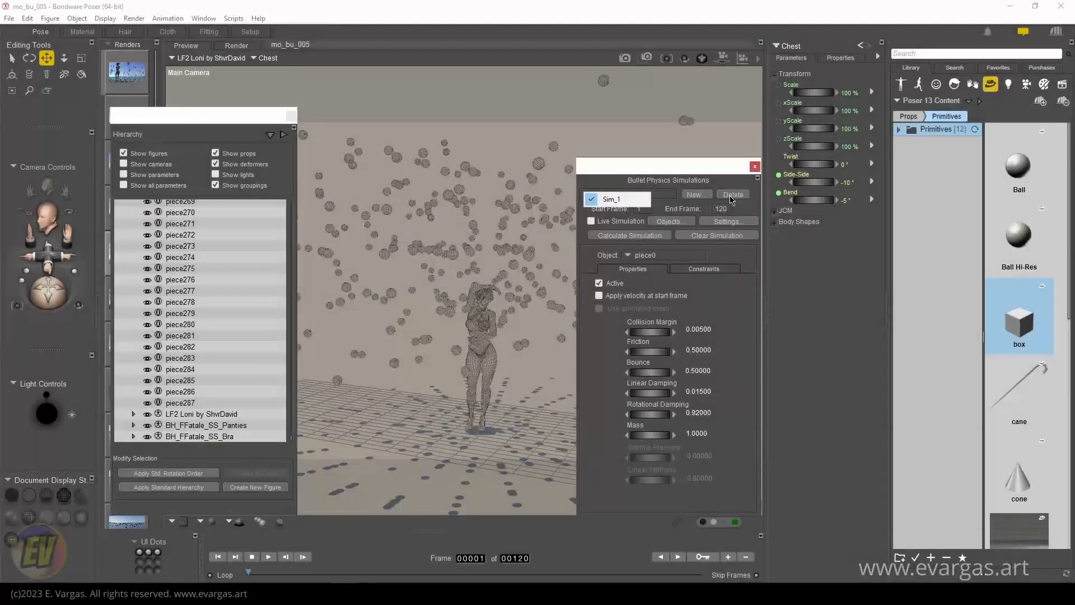
left_click(735, 197)
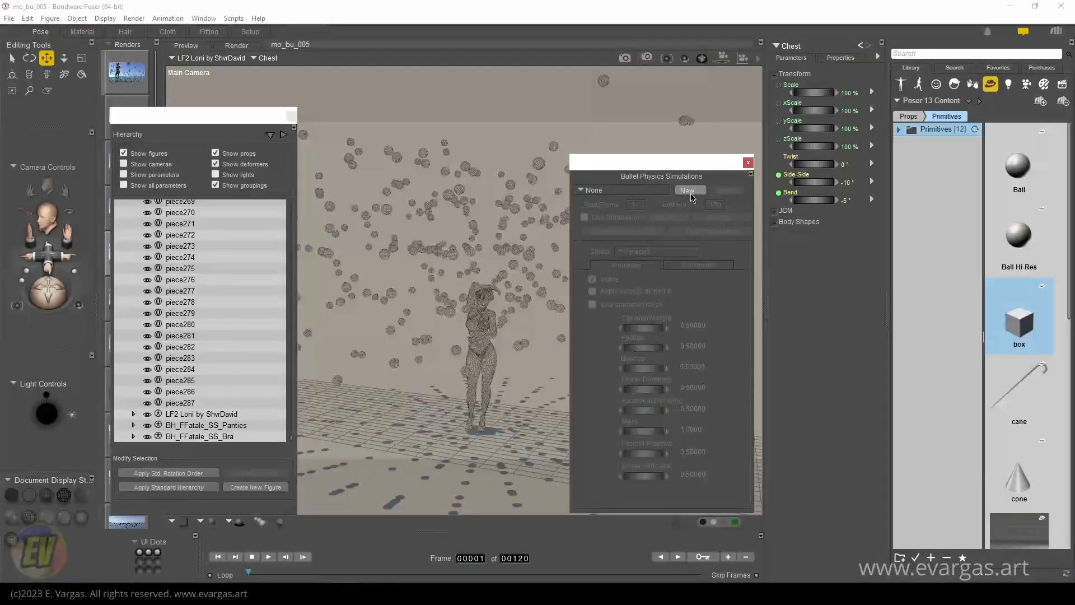
left_click(689, 191)
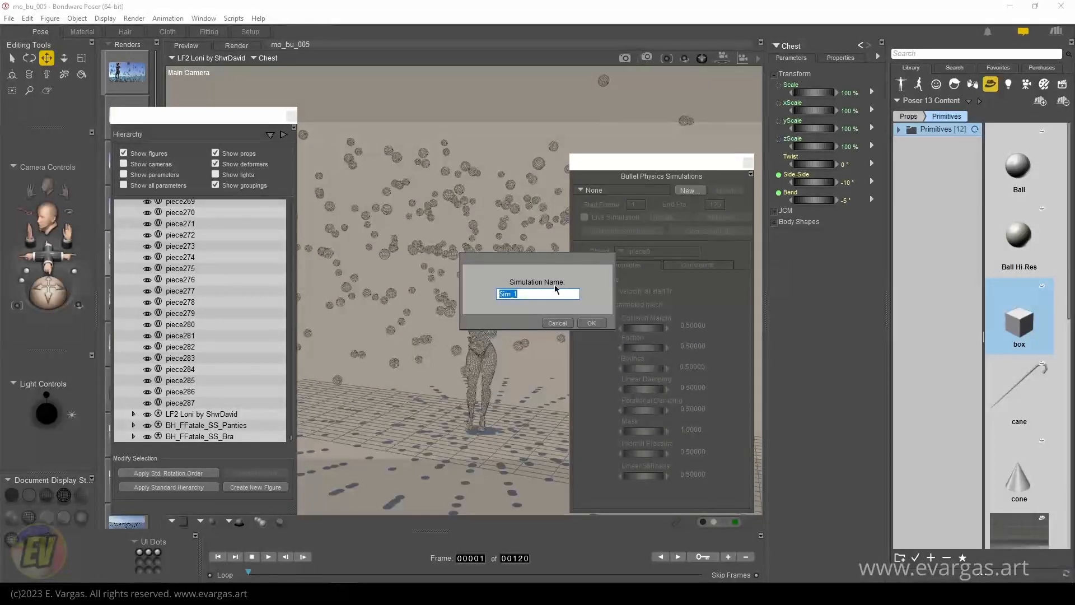
left_click(589, 322)
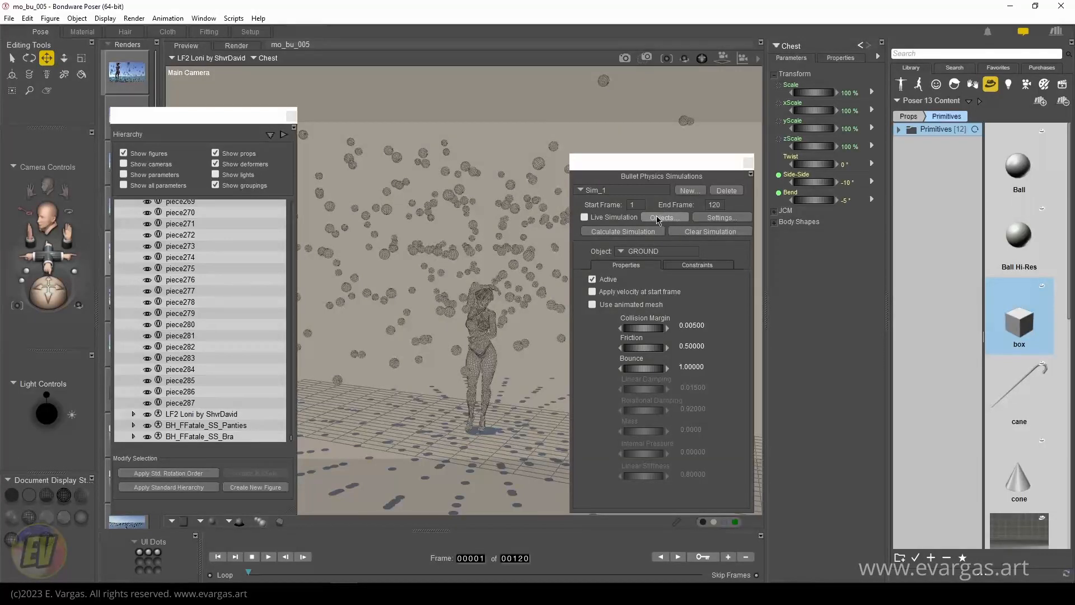
Include piece0 through piece287 in the simulation as rigid dynamic objects
left_click(658, 219)
left_click_drag(525, 131, 563, 168)
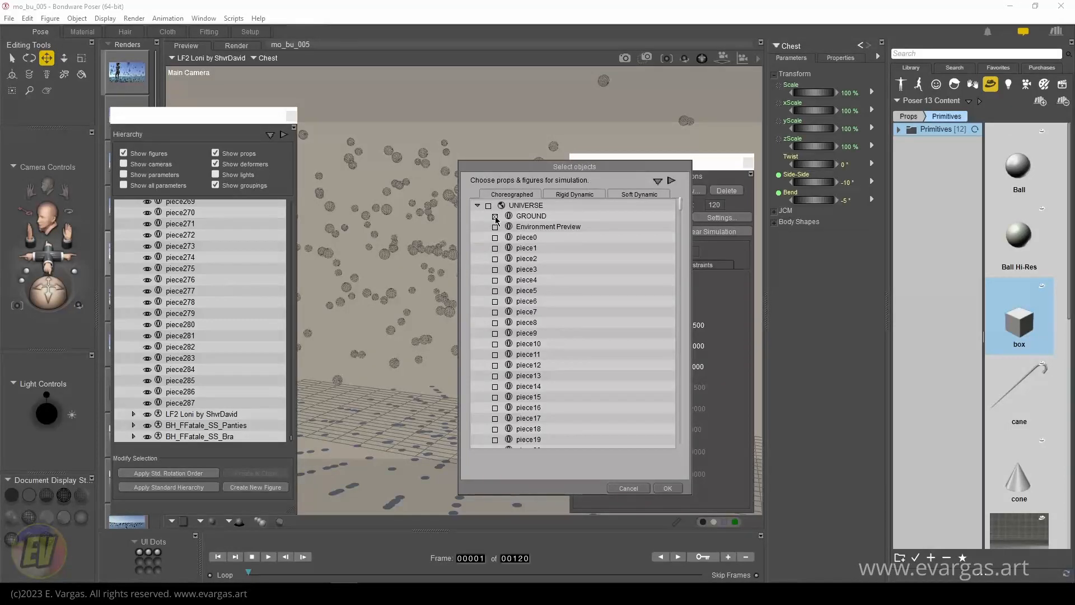
left_click(572, 195)
left_click(523, 238)
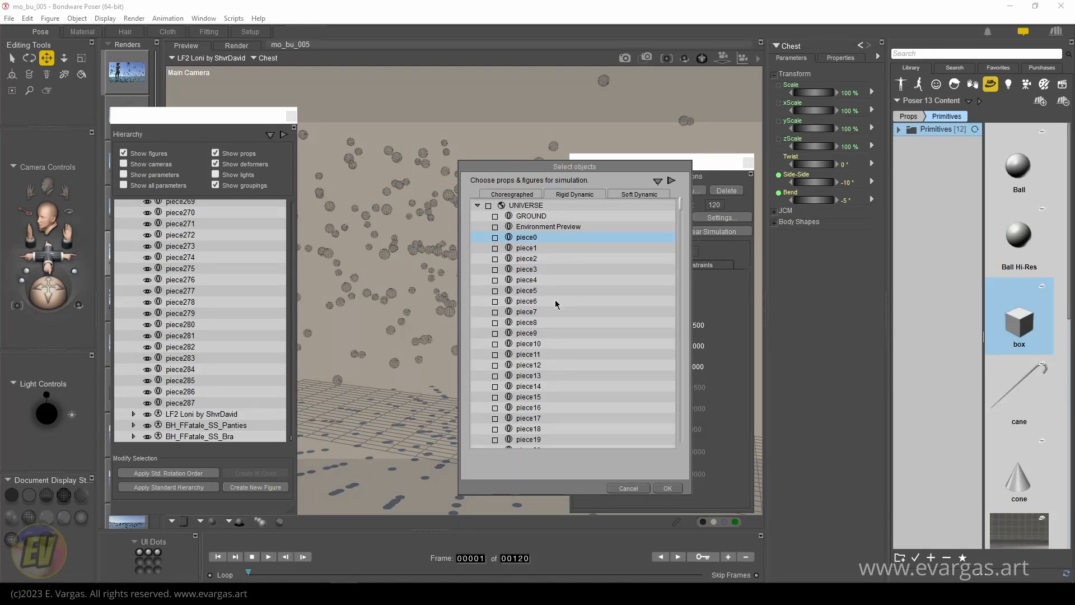
left_click(537, 243)
left_click_drag(681, 209, 680, 443)
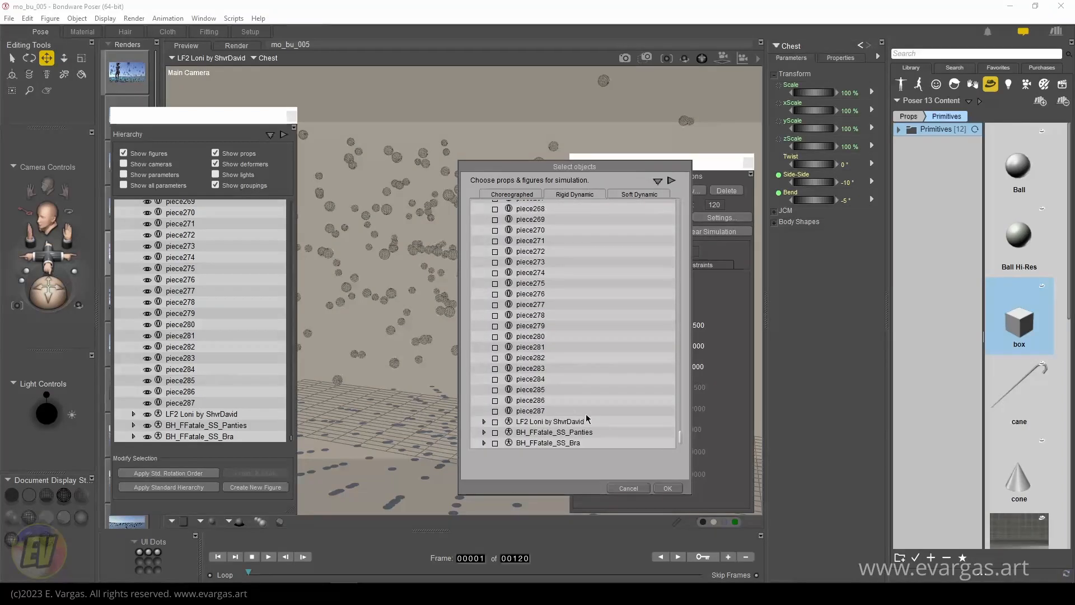
left_click(536, 411, "shift")
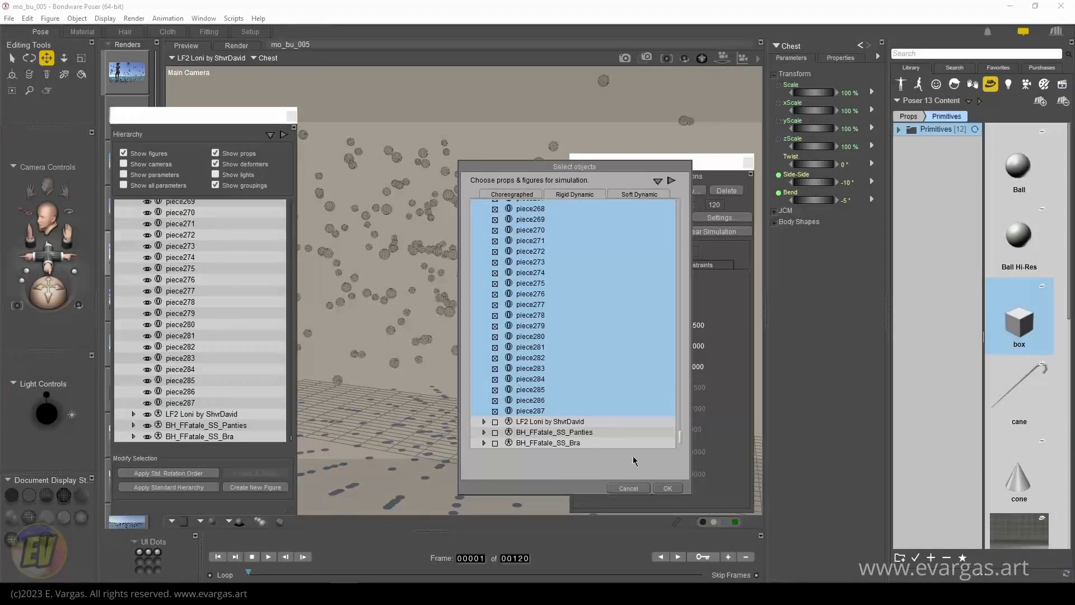
left_click(667, 489)
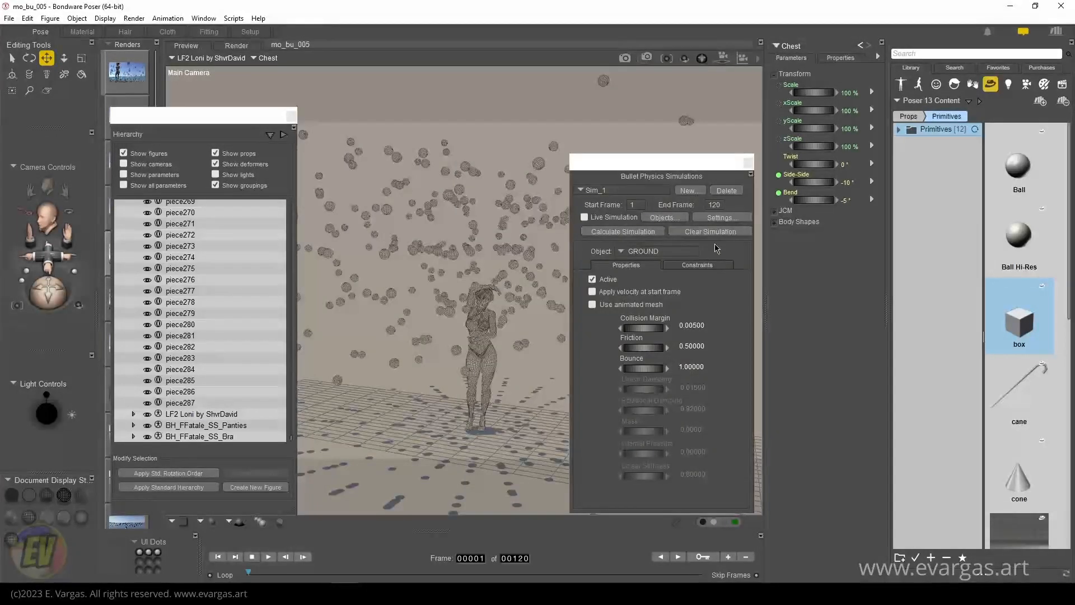
Set the simulation's gravity strength to 3 and calculate the simulation
left_click(728, 219)
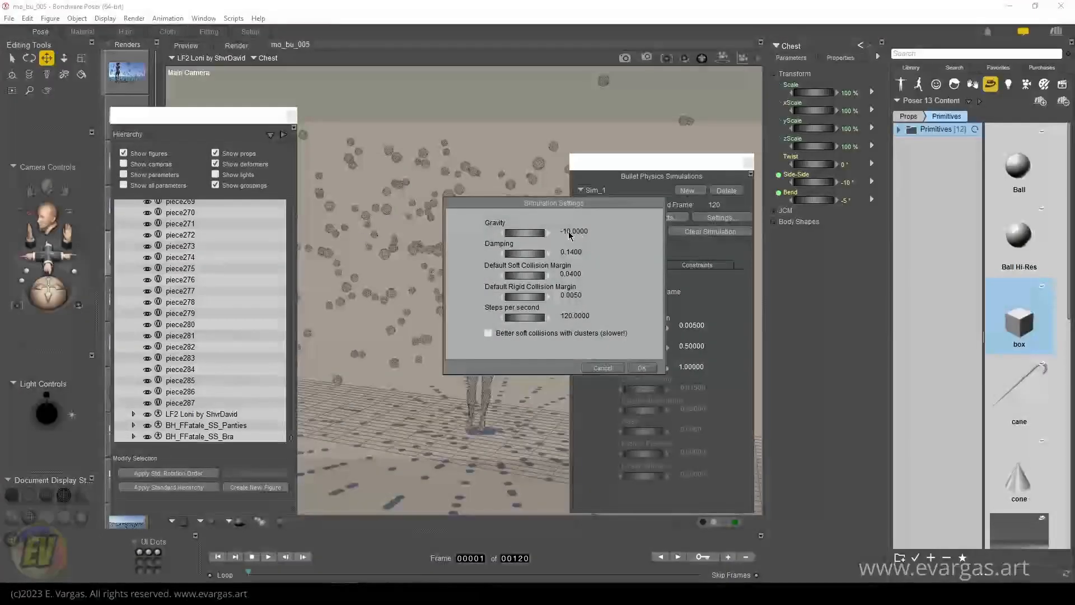
left_click(569, 230)
left_click(569, 231)
double_click(567, 230)
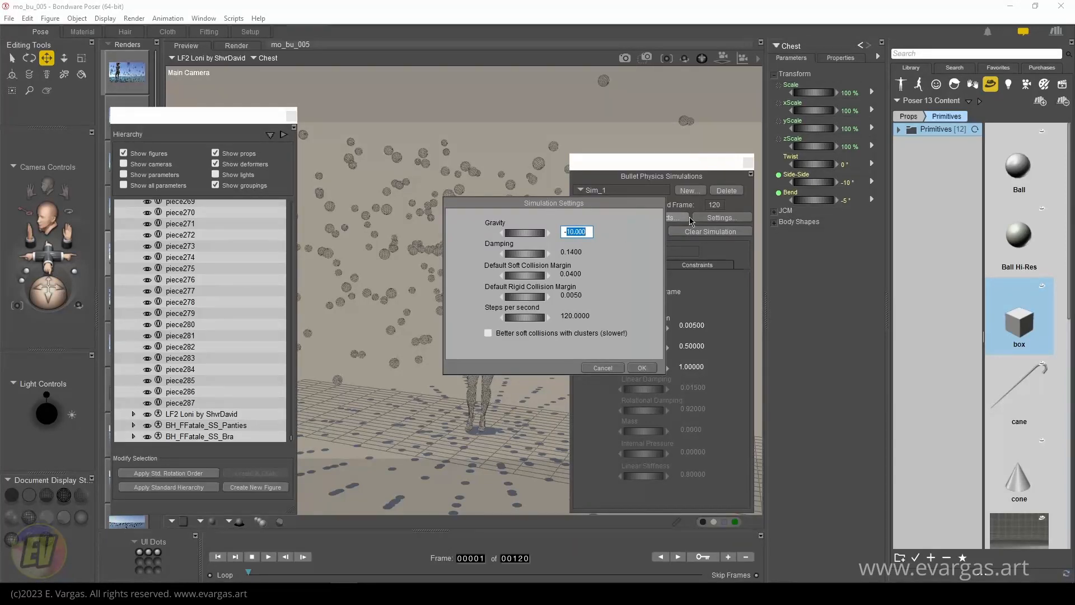
type("3")
left_click(643, 367)
left_click(644, 368)
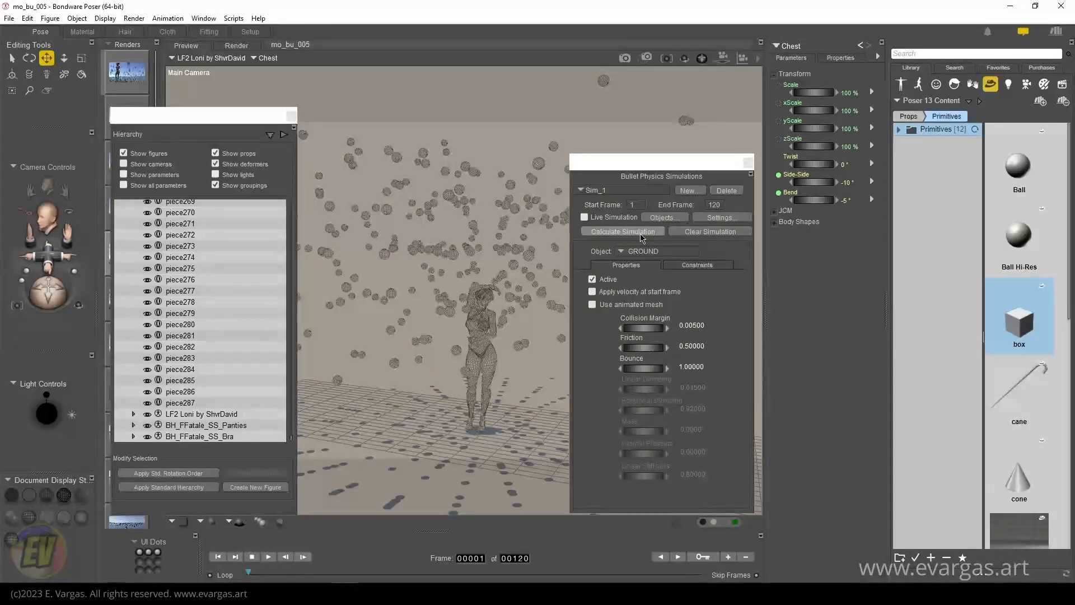
left_click(623, 231)
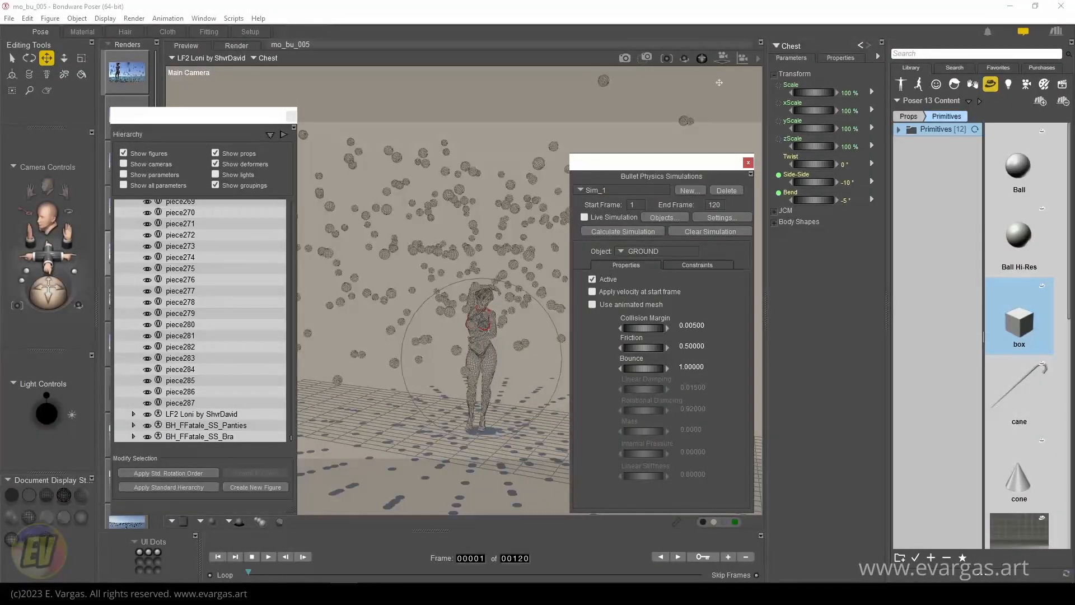
Examine the Collisions options among the preview document's render options without changing them
left_click(758, 58)
left_click(758, 59)
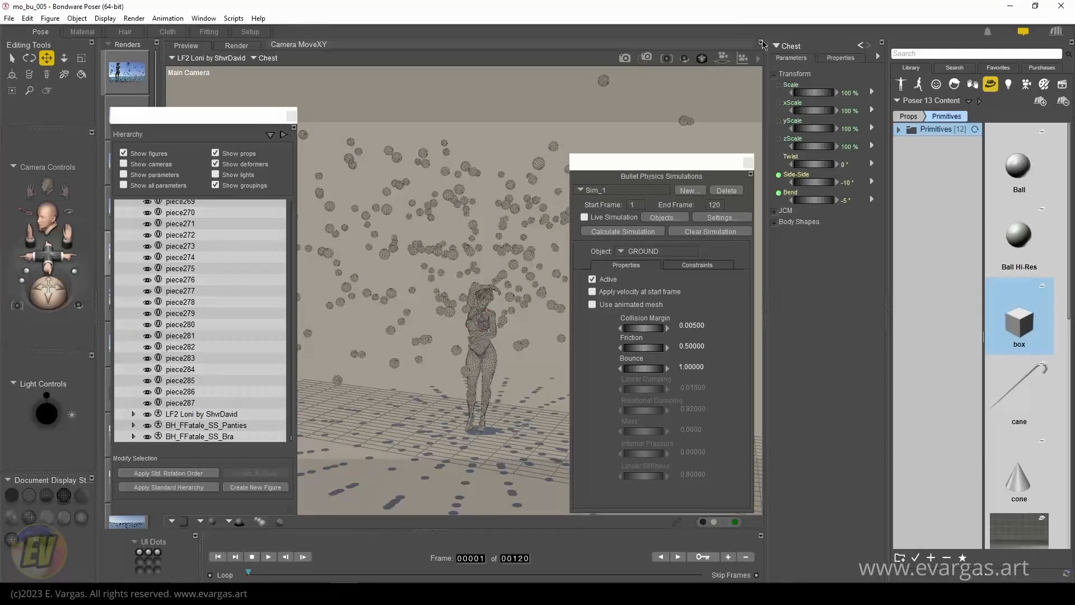
left_click(759, 63)
left_click(758, 57)
left_click(758, 60)
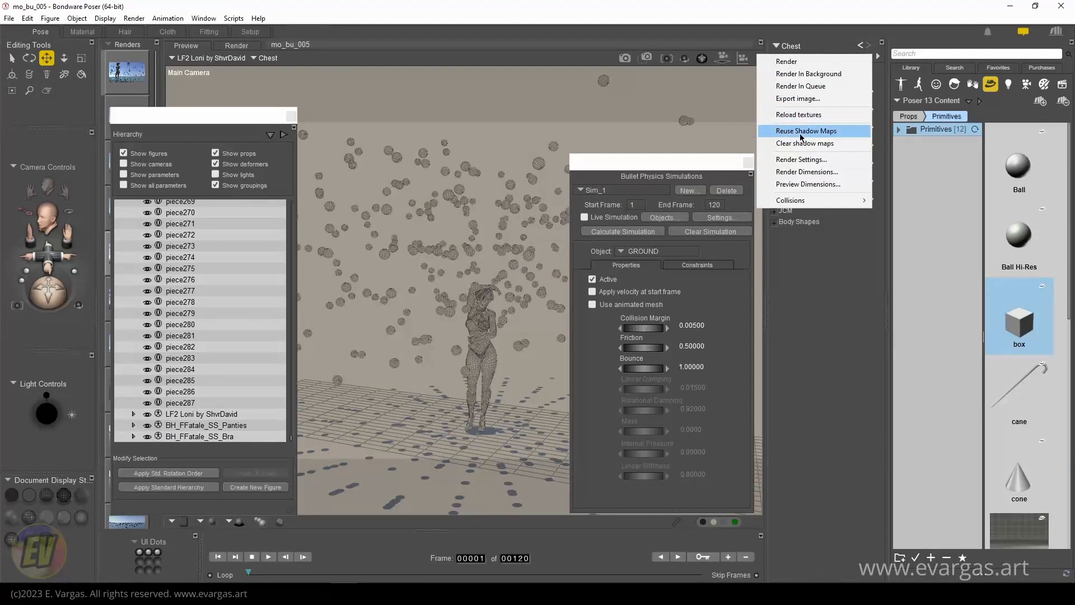
mouse_move(794, 200)
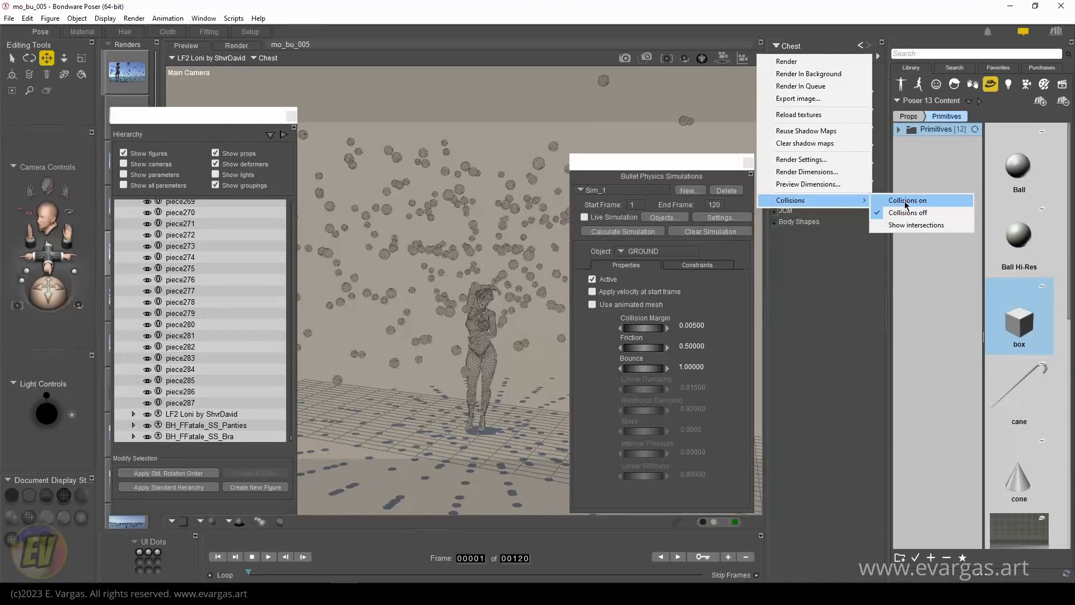
left_click(756, 46)
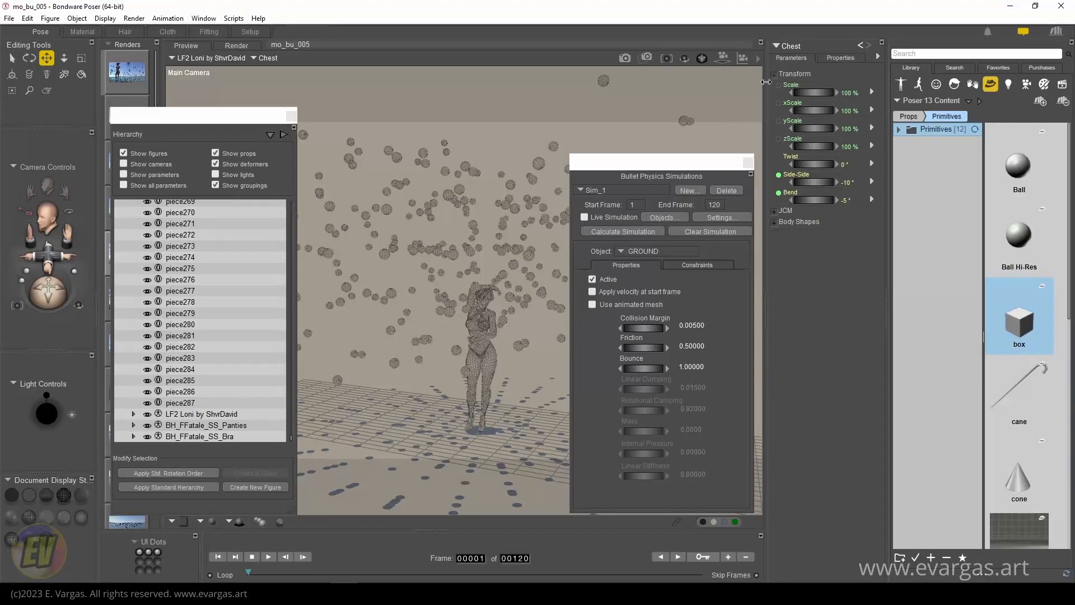
Turn collisions on for the preview document and close the Bullet Physics simulation window
left_click(759, 60)
mouse_move(840, 200)
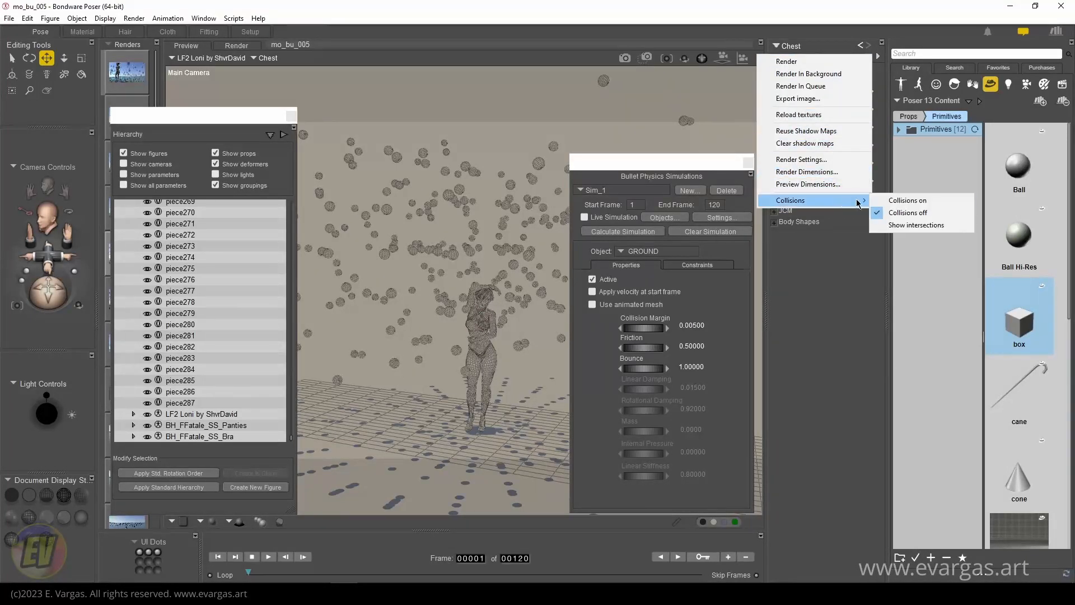
left_click(912, 203)
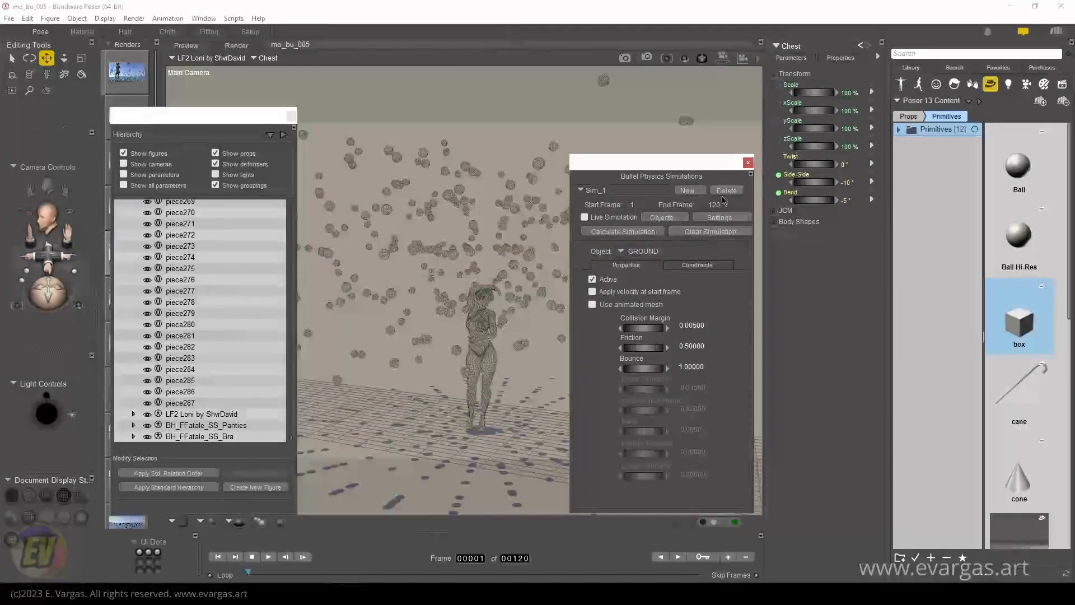
left_click(748, 164)
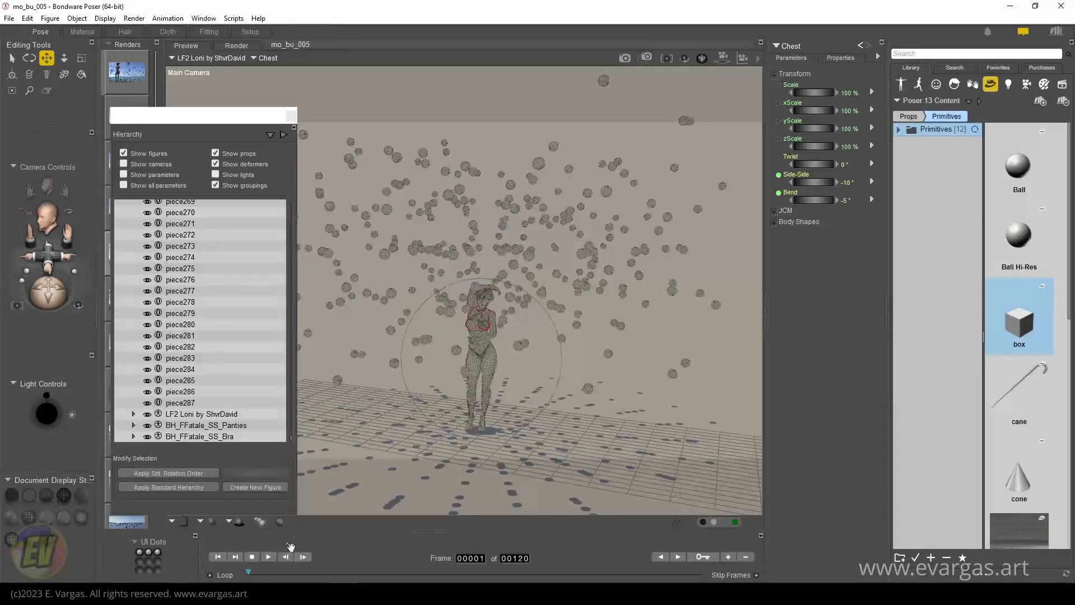
Preview the falling spheres across the timeline, settle on frame 26, and frame the figure closer from its side
left_click_drag(248, 572, 359, 581)
left_click_drag(458, 362, 486, 299)
scroll(476, 336, "up", 3)
left_click_drag(365, 580, 424, 578)
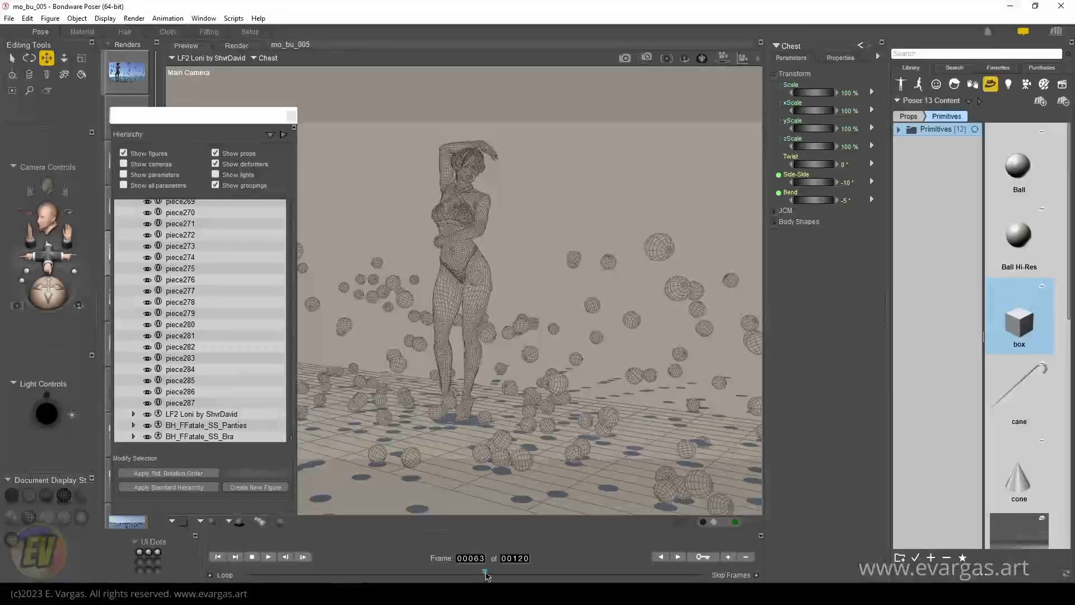
left_click_drag(486, 572, 343, 577)
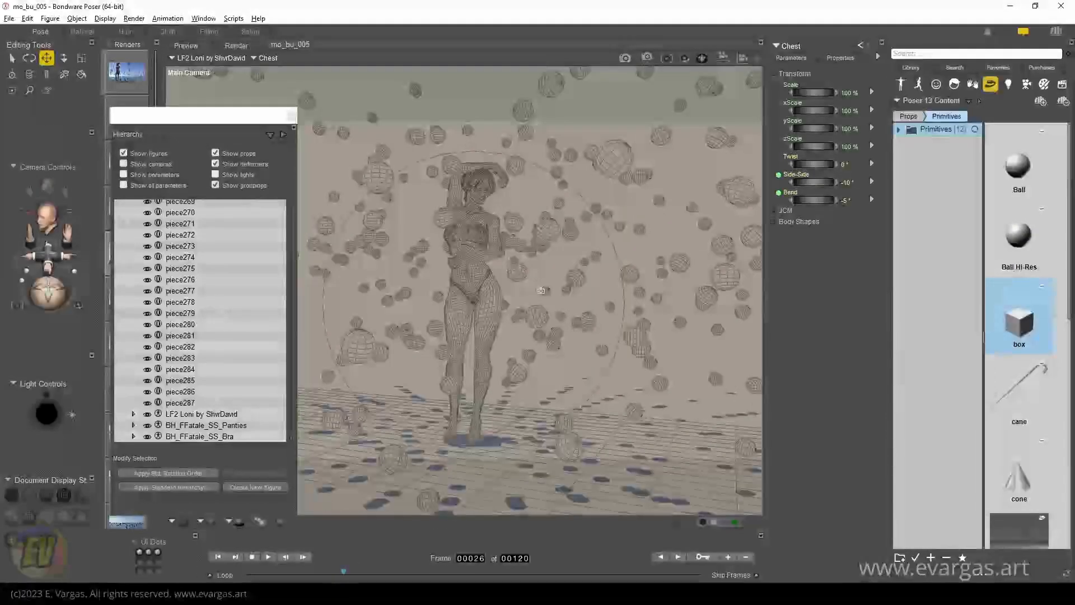
left_click_drag(524, 279, 555, 278)
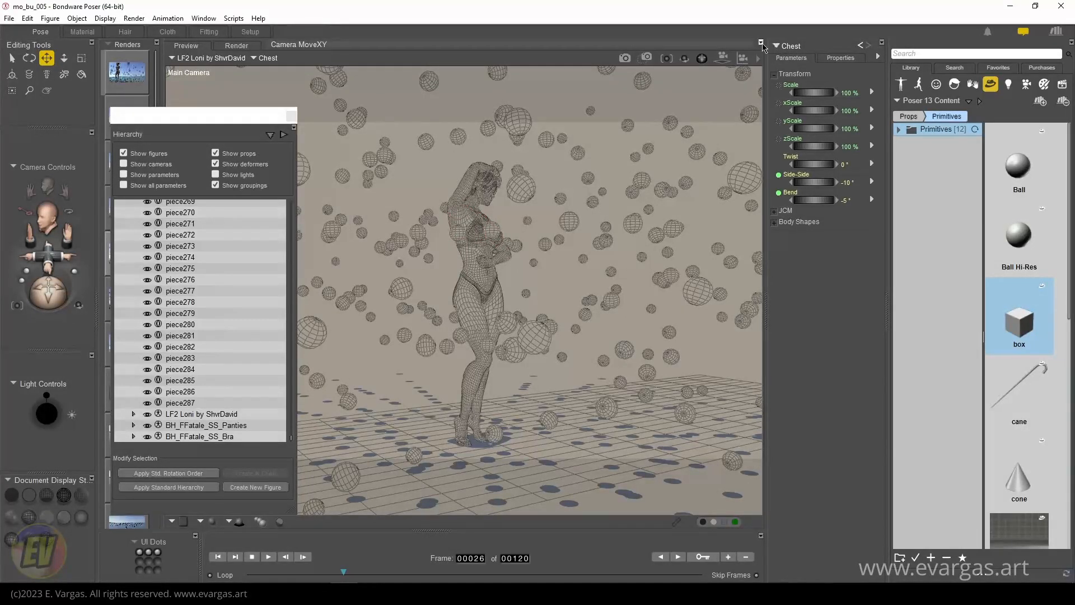
Set the Main Camera's shutter_Close parameter to 0.2
left_click(791, 46)
mouse_move(825, 105)
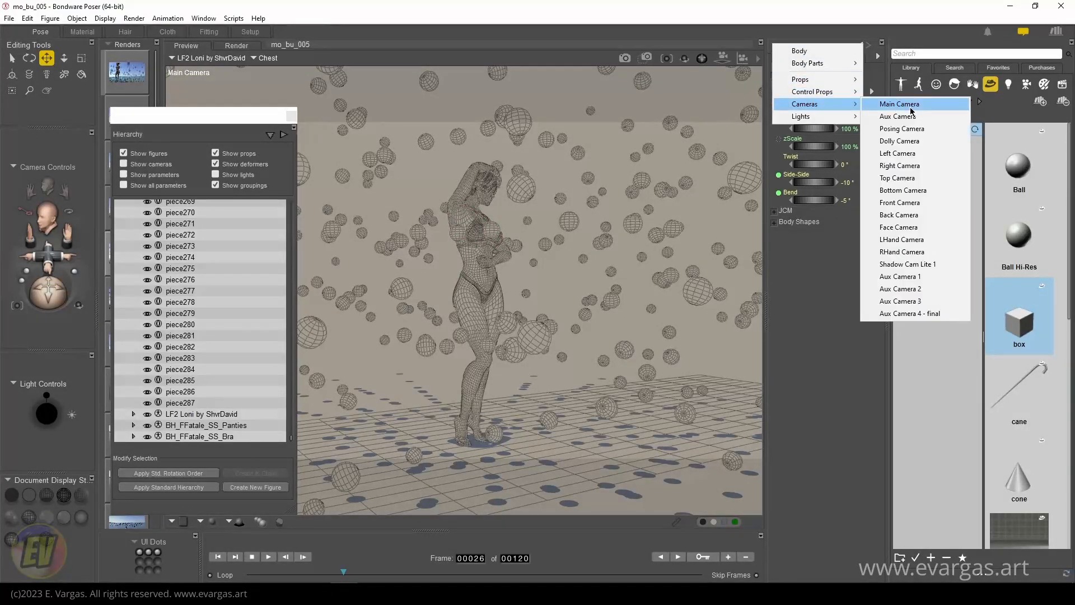
left_click(896, 104)
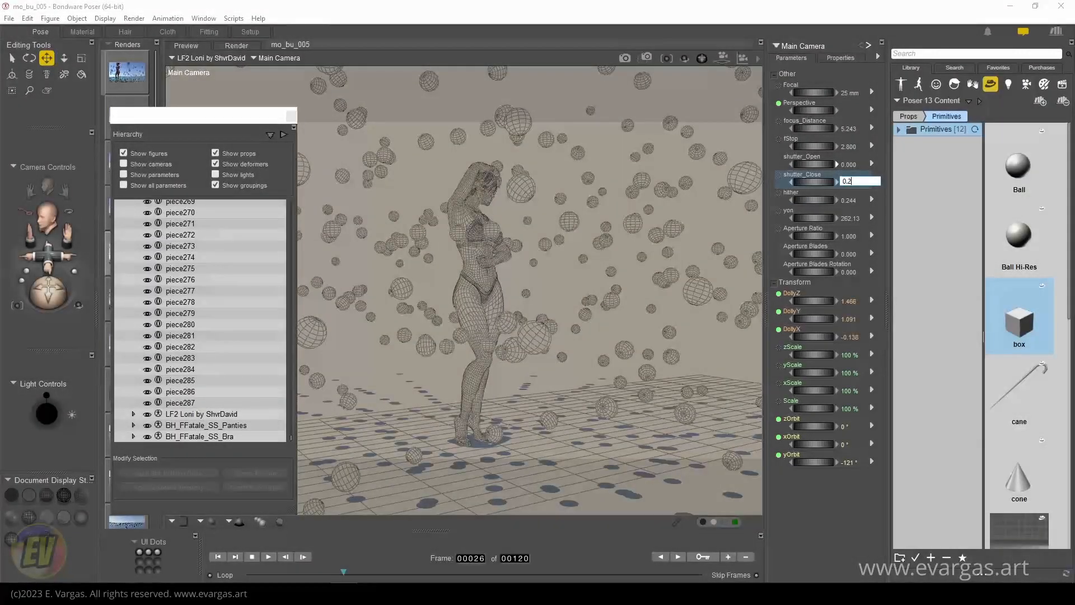
key("Return")
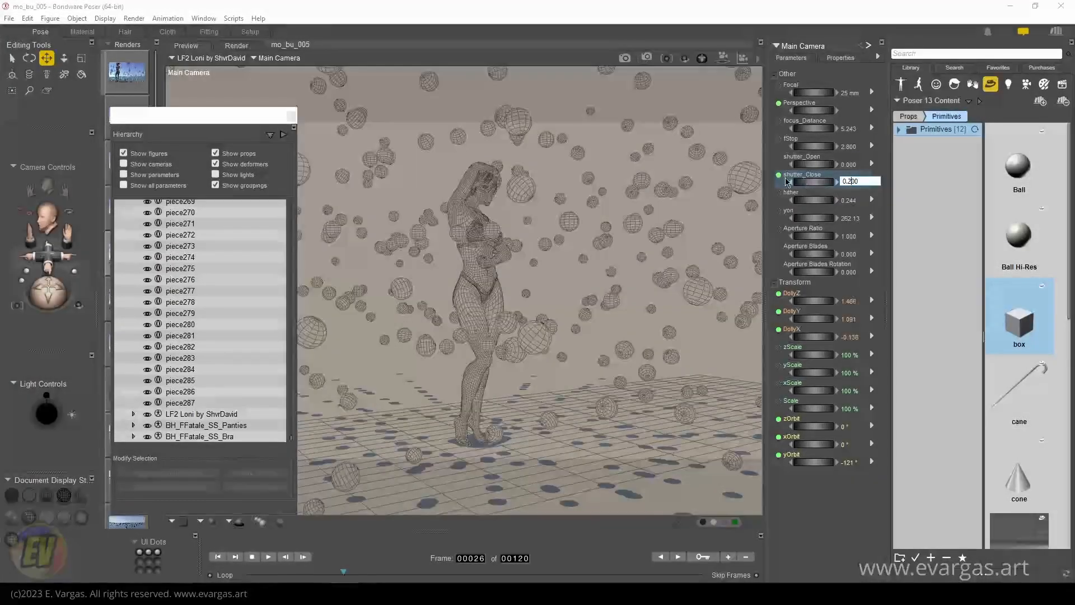
Load the OptiX Fast preset in the SuperFly render settings, enable Motion Blur, and save the settings
left_click(135, 20)
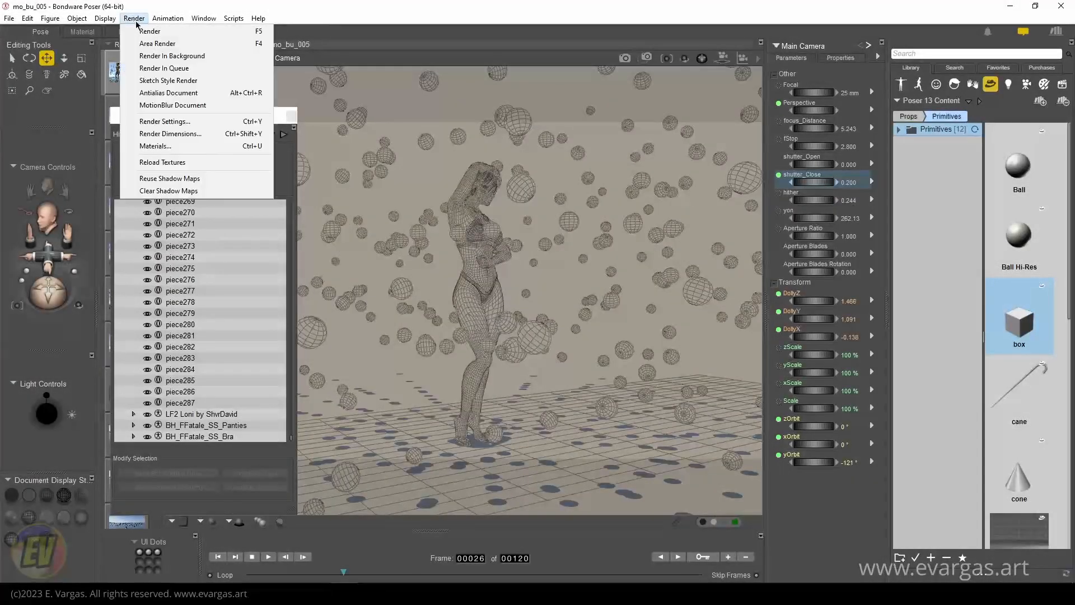
left_click(203, 130)
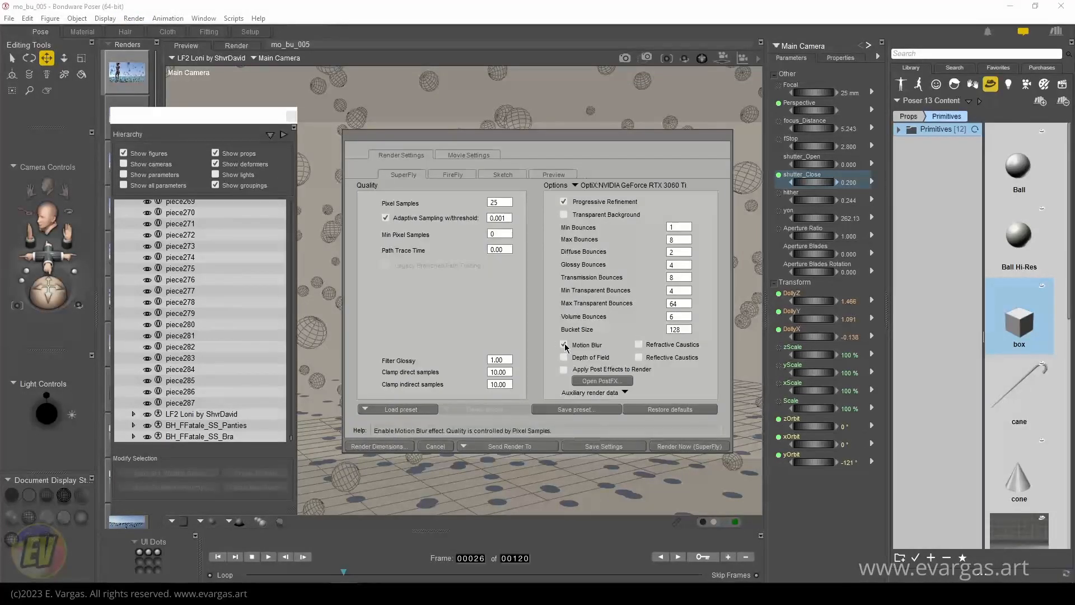
left_click(571, 346)
left_click(419, 411)
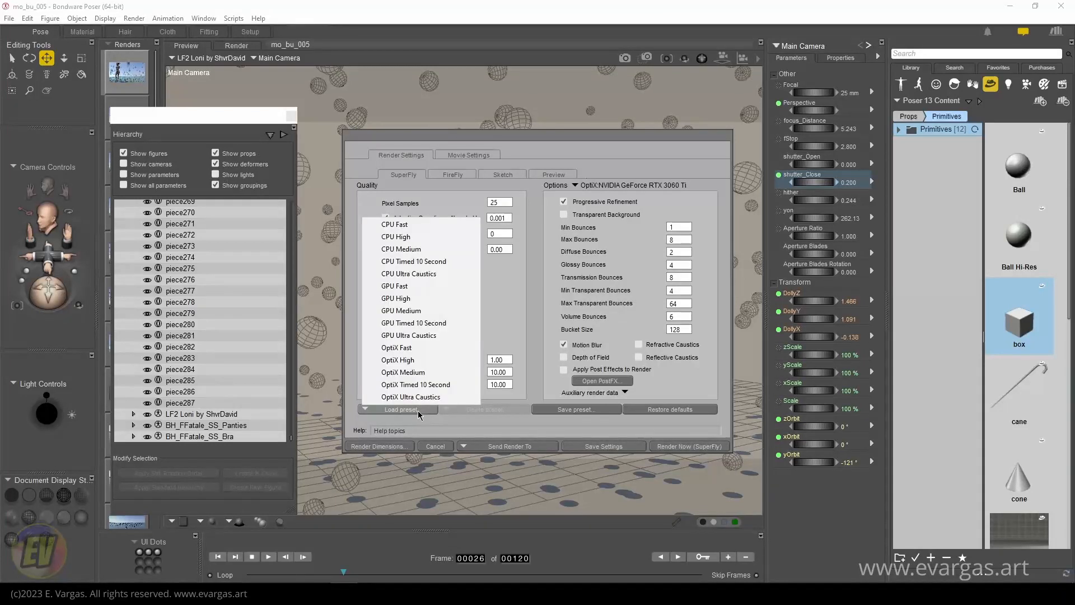
left_click(452, 348)
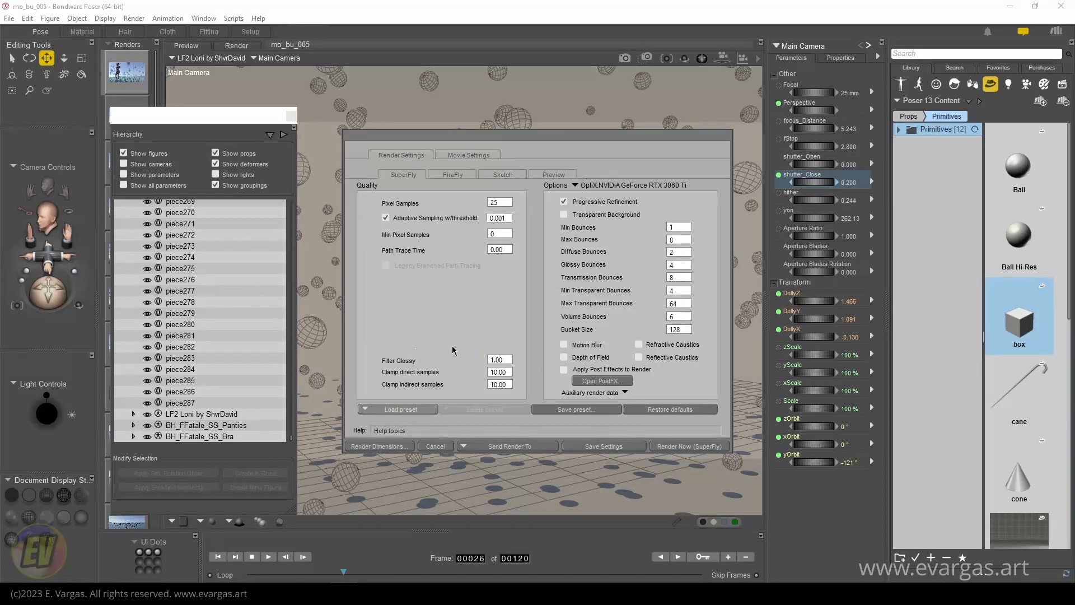
left_click(563, 345)
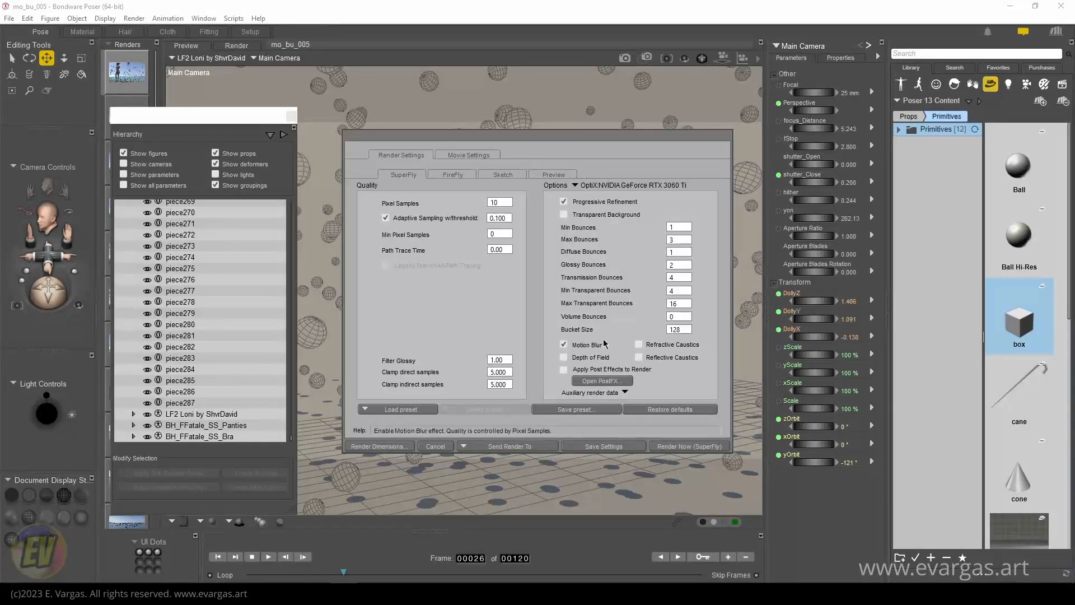
left_click(641, 447)
Set the render size to Half and render the current frame with SuperFly
left_click(232, 48)
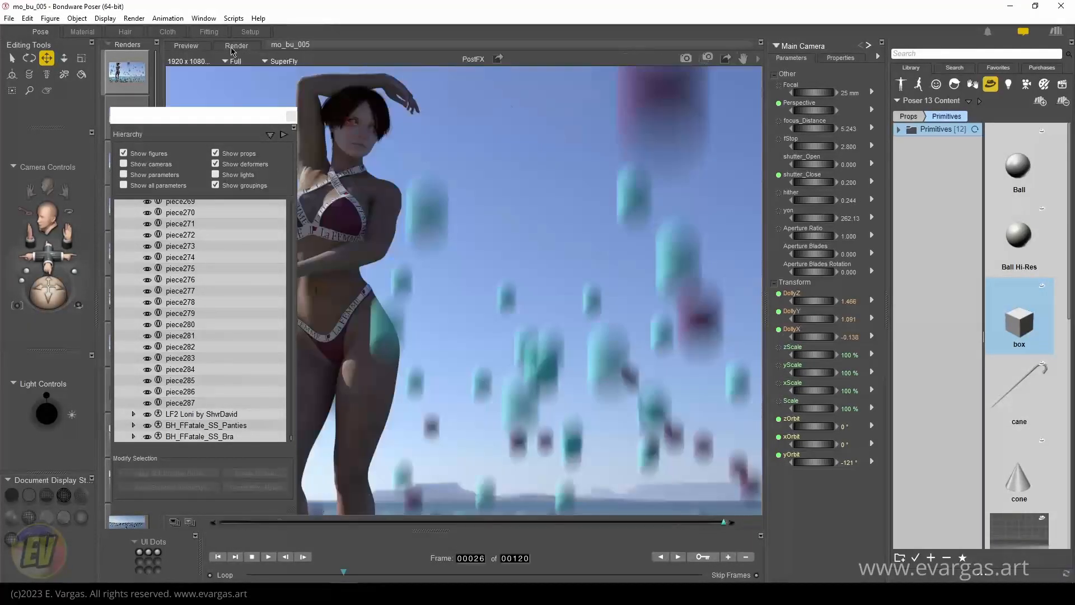
left_click(232, 61)
left_click(246, 77)
left_click(686, 58)
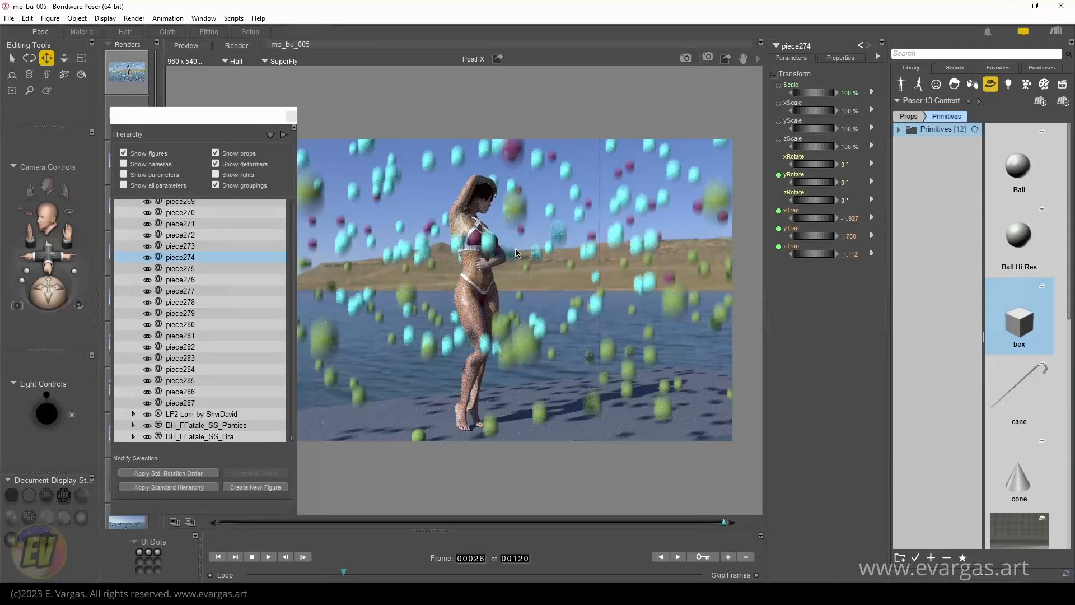
Move the animation to frame 66 and select the Main Camera to show its parameters
left_click(505, 574)
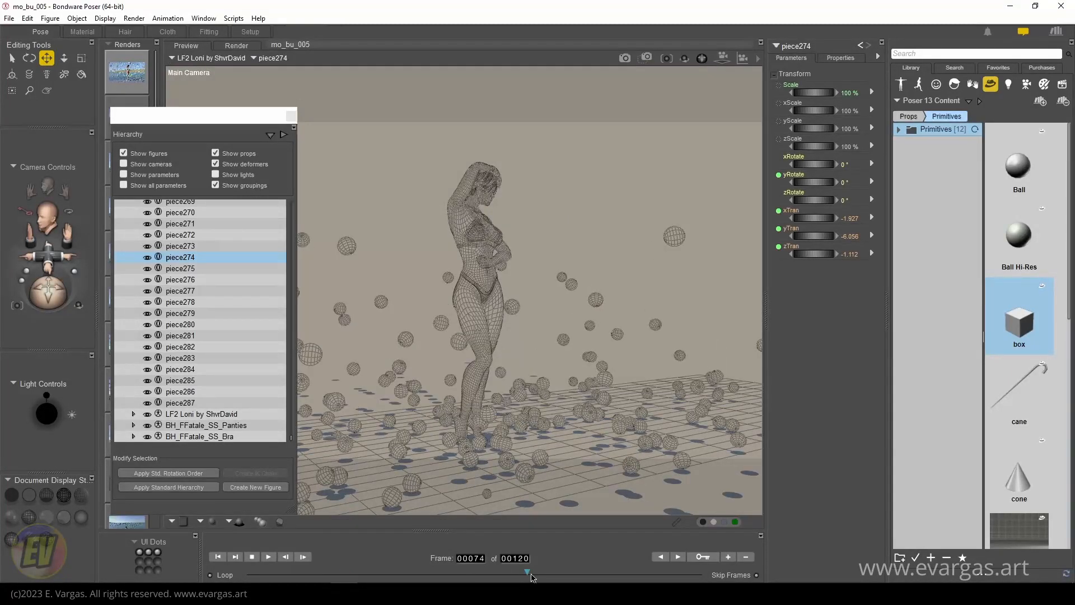
left_click_drag(531, 577, 498, 579)
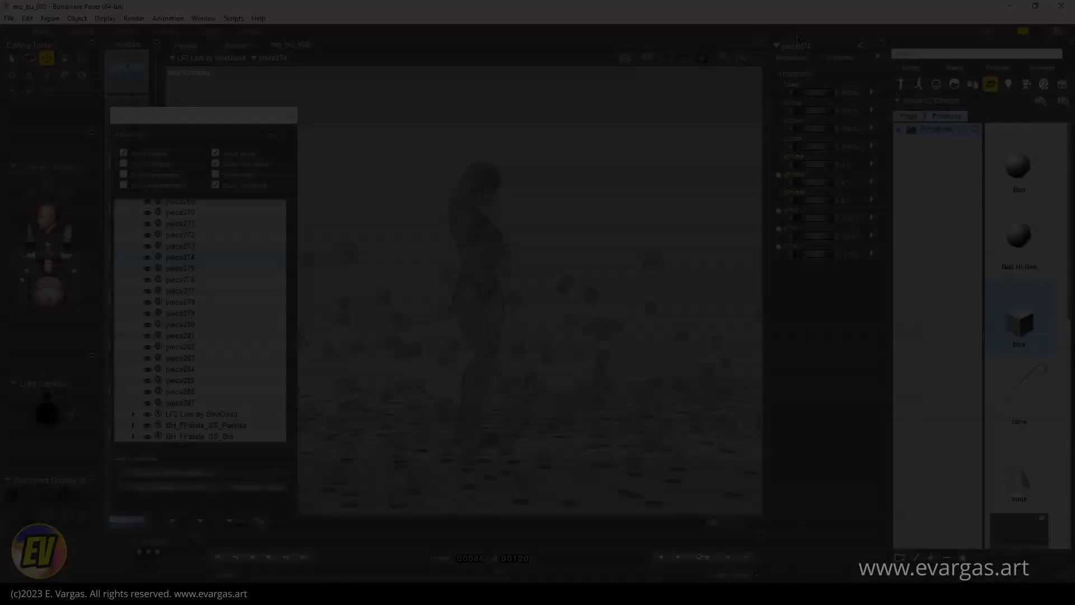
left_click(796, 46)
mouse_move(816, 105)
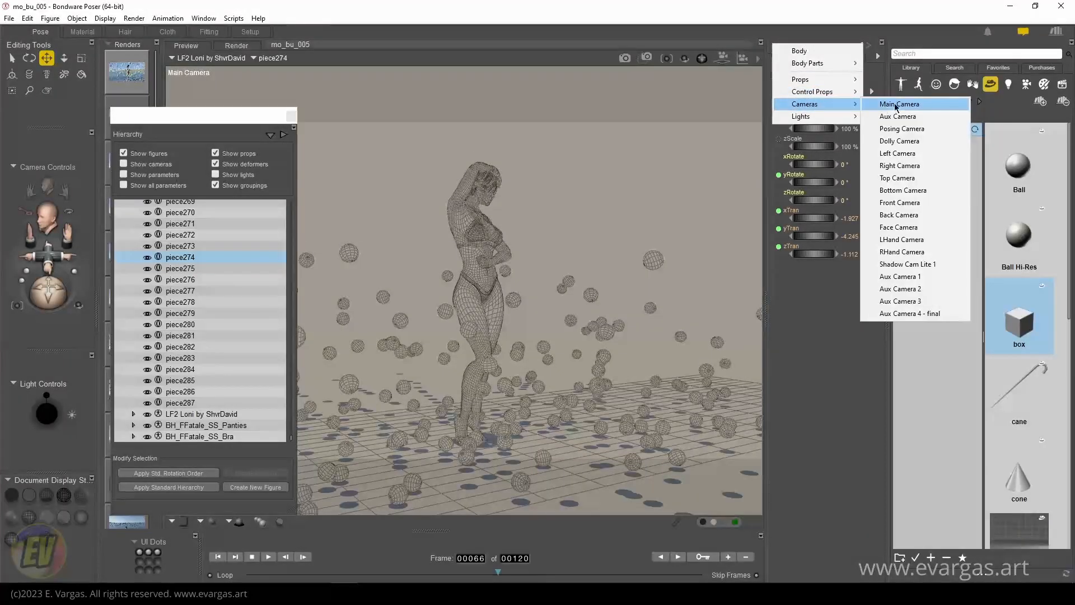
left_click(890, 103)
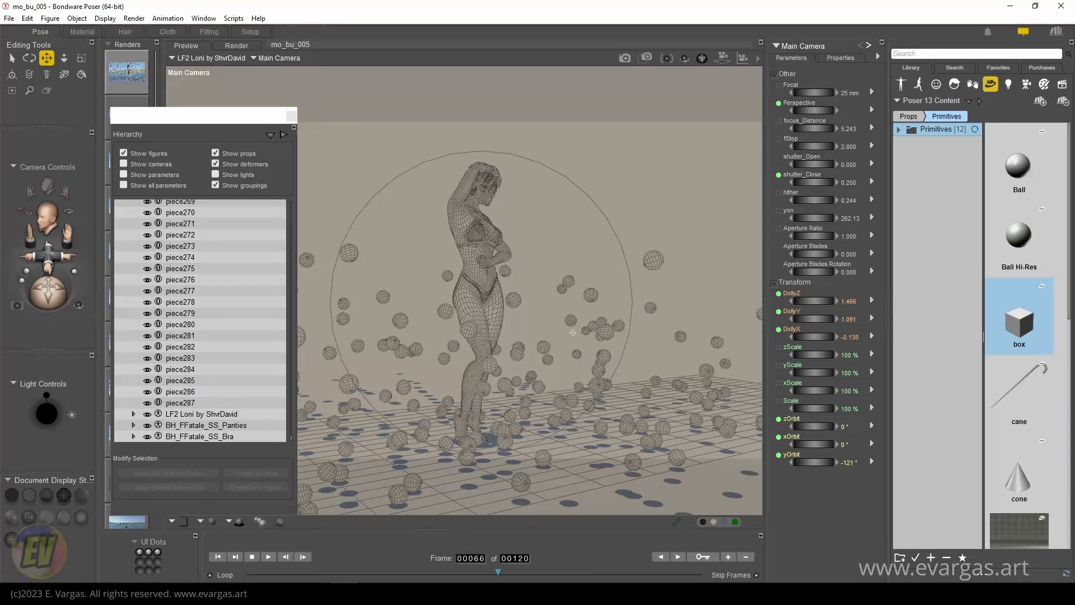
Review the Main Camera's shutter_Close value and the Motion Blur option in the SuperFly render settings
left_click(849, 183)
left_click(764, 191)
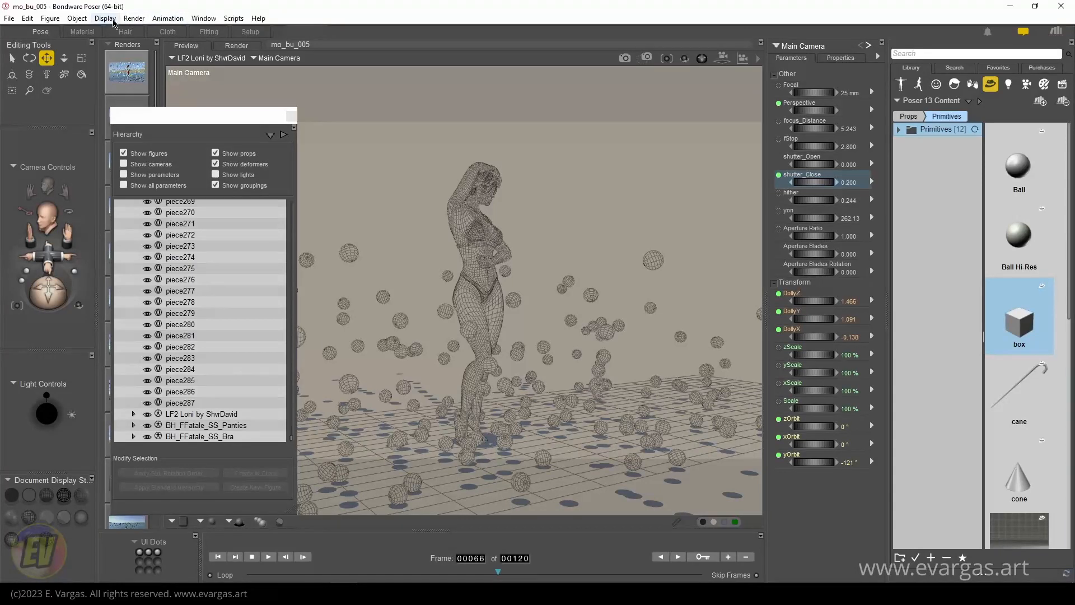
left_click(135, 18)
left_click(164, 121)
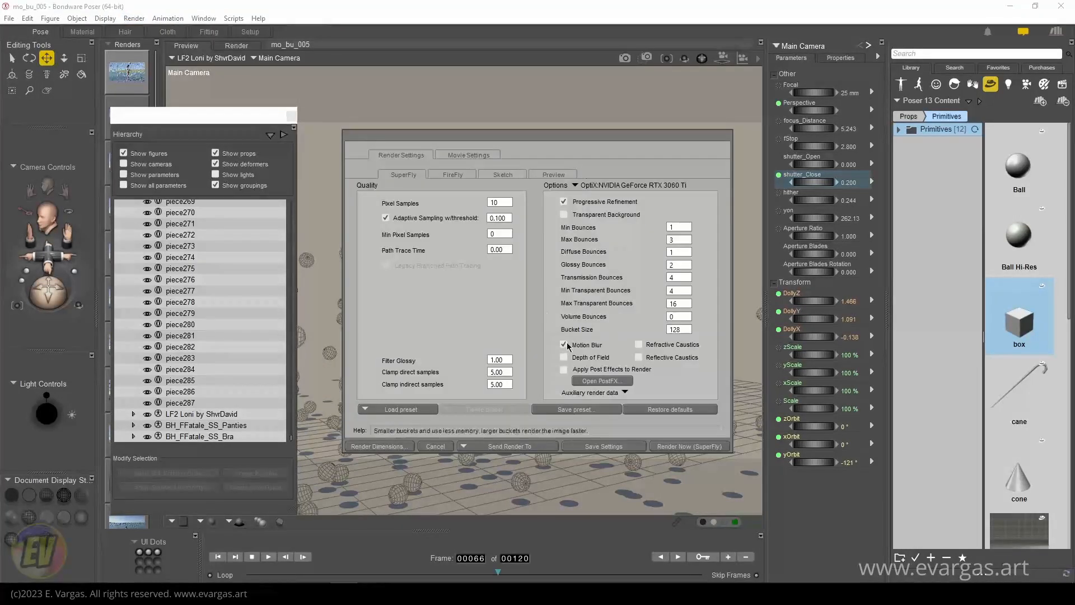